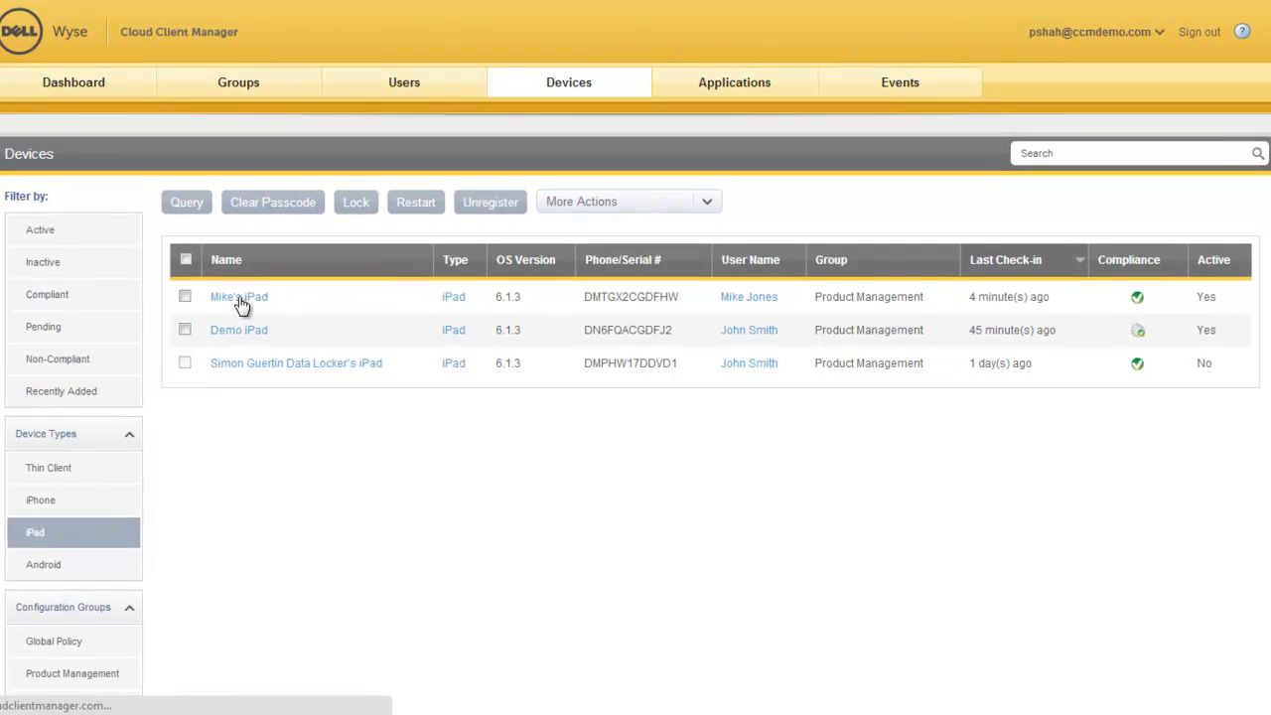
# Step: Open the details of the first iPad in the device list and review its group assignment and current policy summary
pyautogui.click(239, 298)
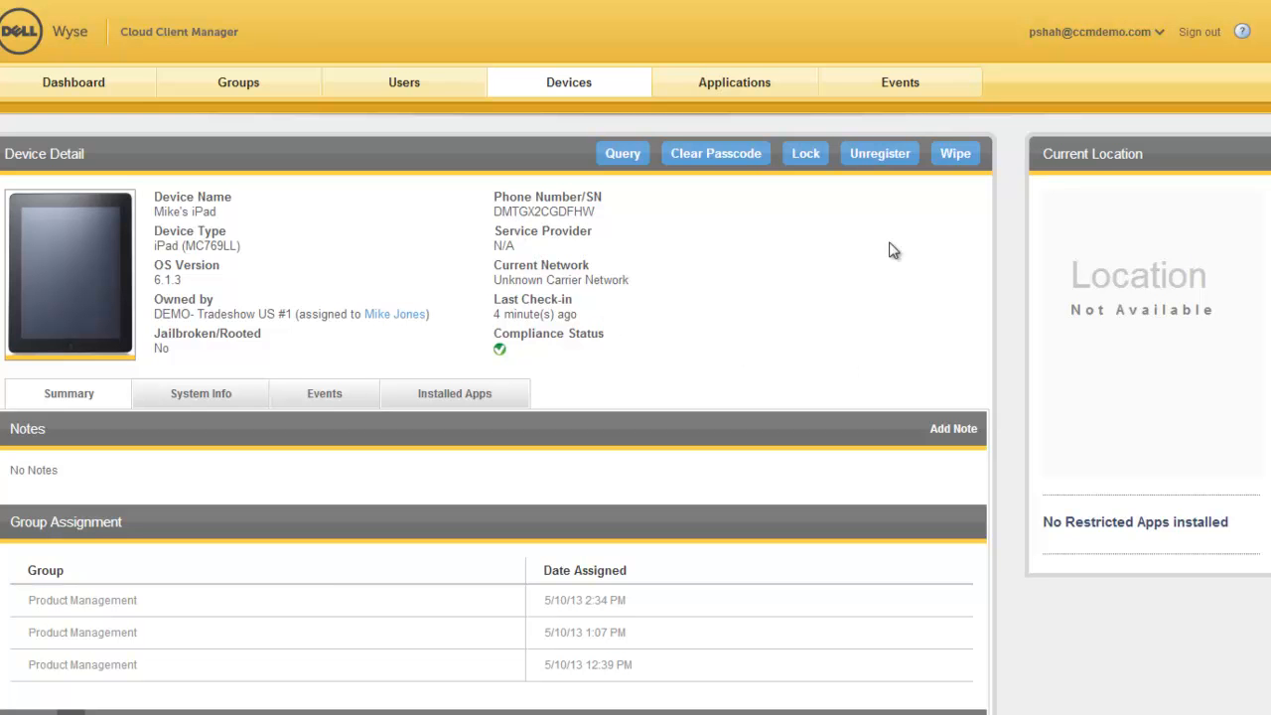
pyautogui.scroll(-1, 588, 229)
pyautogui.scroll(-5, 494, 358)
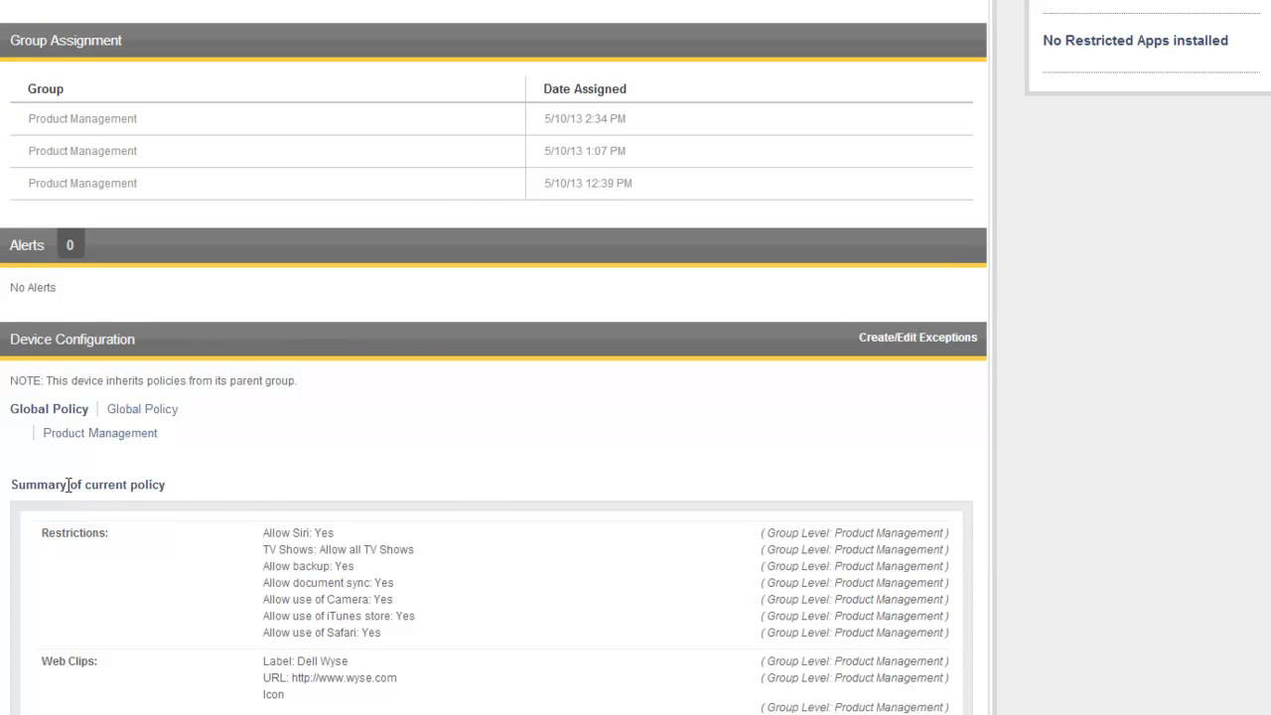
pyautogui.scroll(5, 1097, 234)
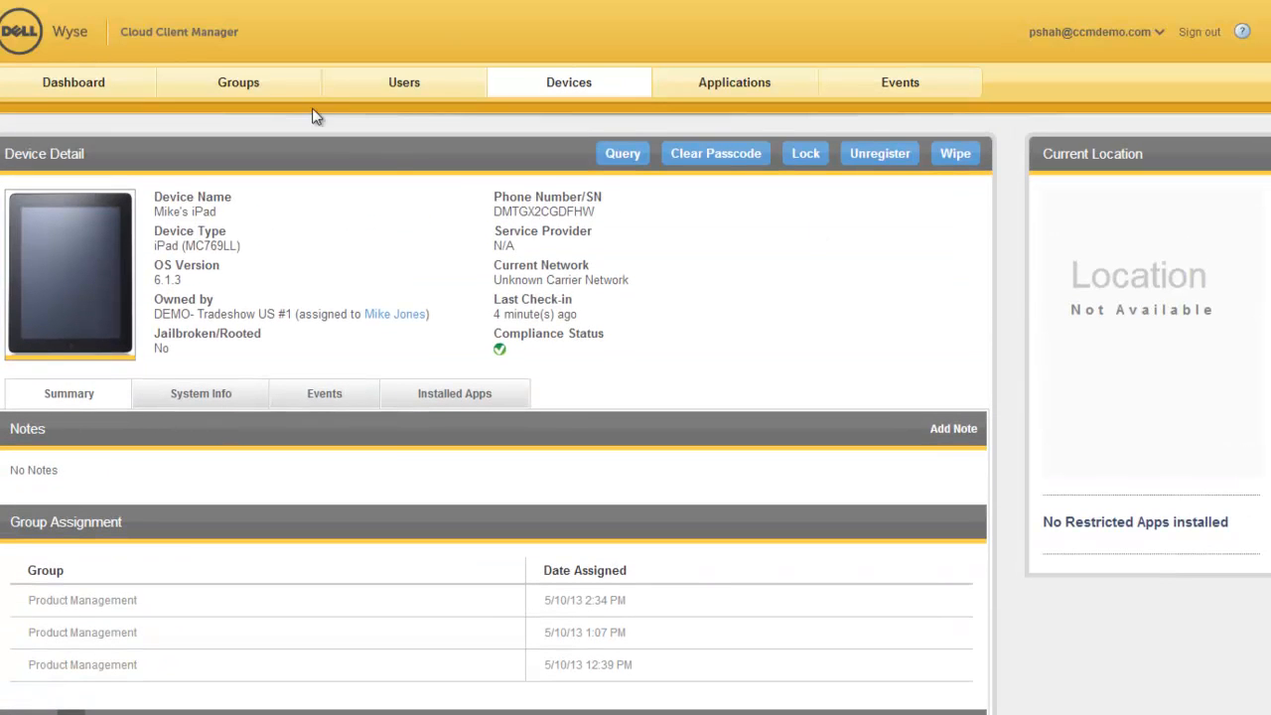
# Step: Open the iOS policy settings of the Product Management group for editing
pyautogui.click(240, 86)
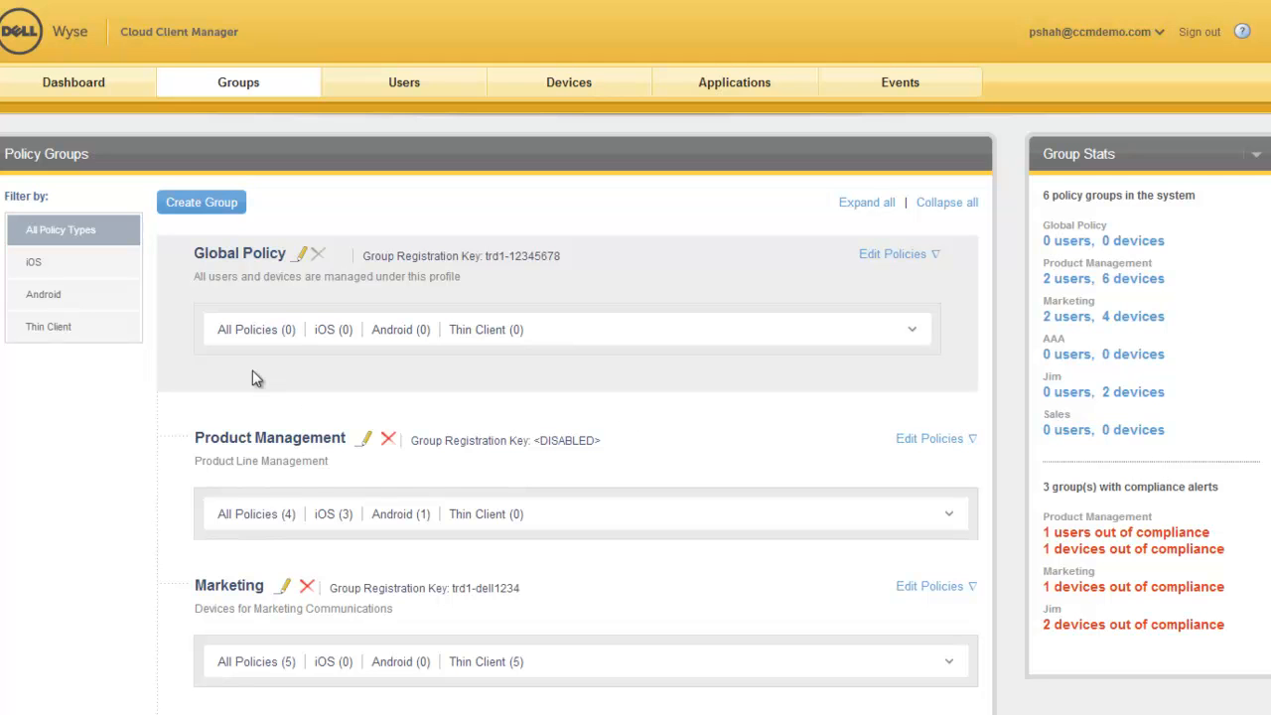
pyautogui.click(929, 261)
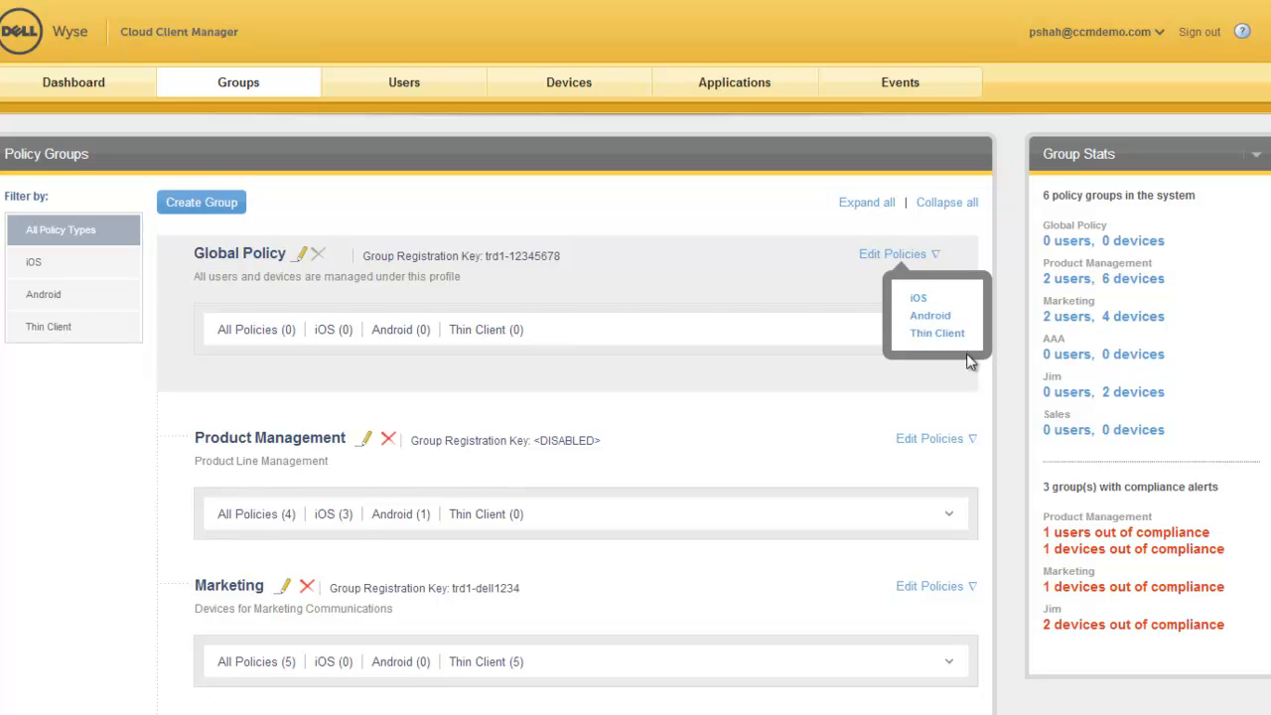
pyautogui.click(692, 288)
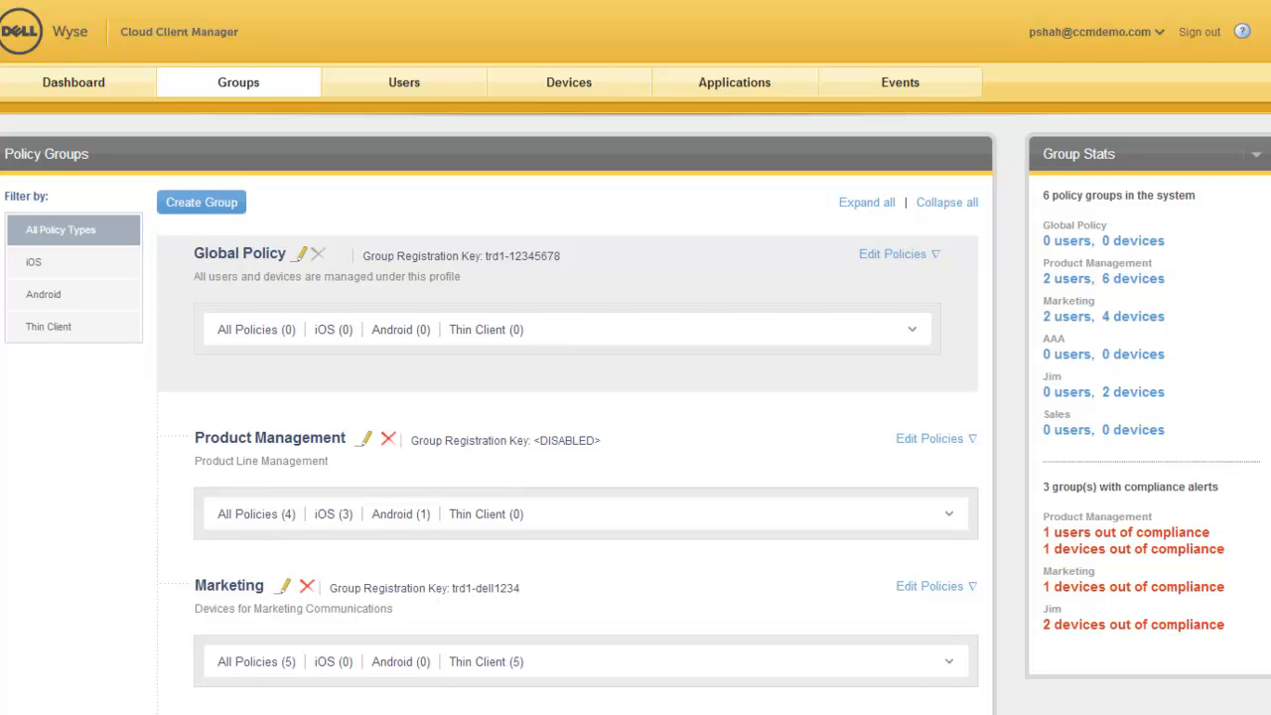
pyautogui.scroll(-2, 933, 465)
pyautogui.click(951, 445)
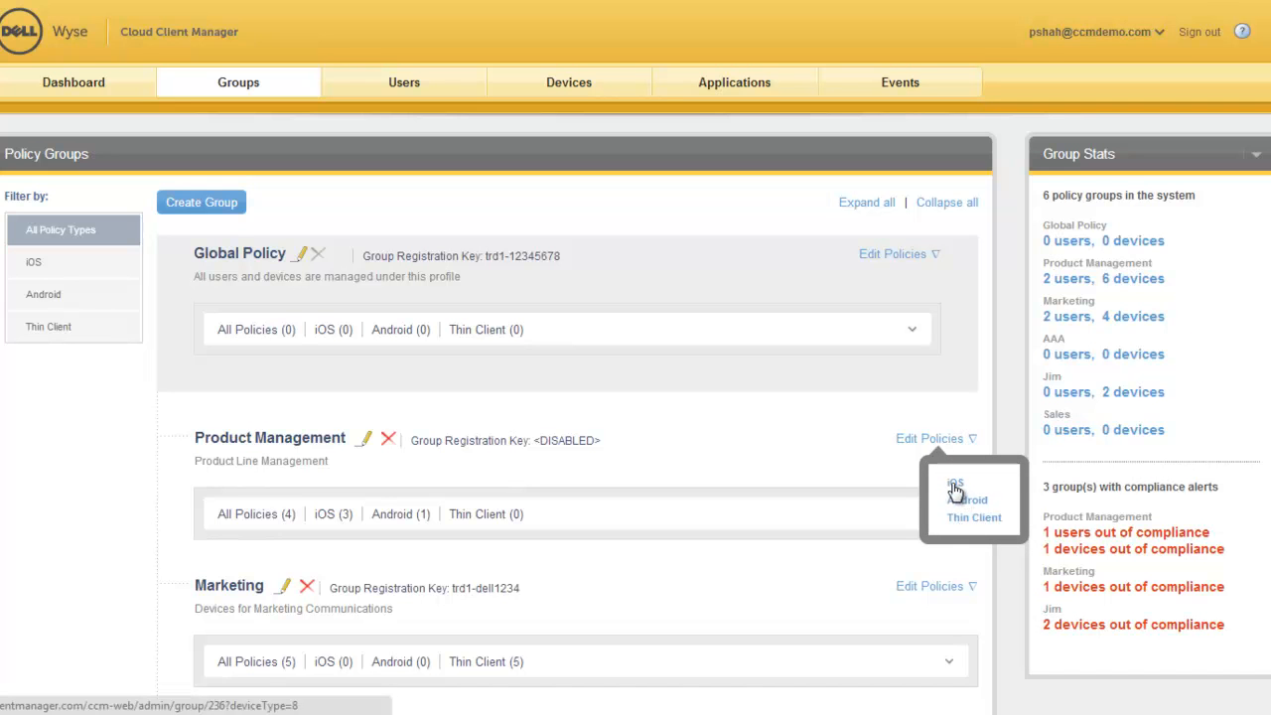
pyautogui.click(953, 485)
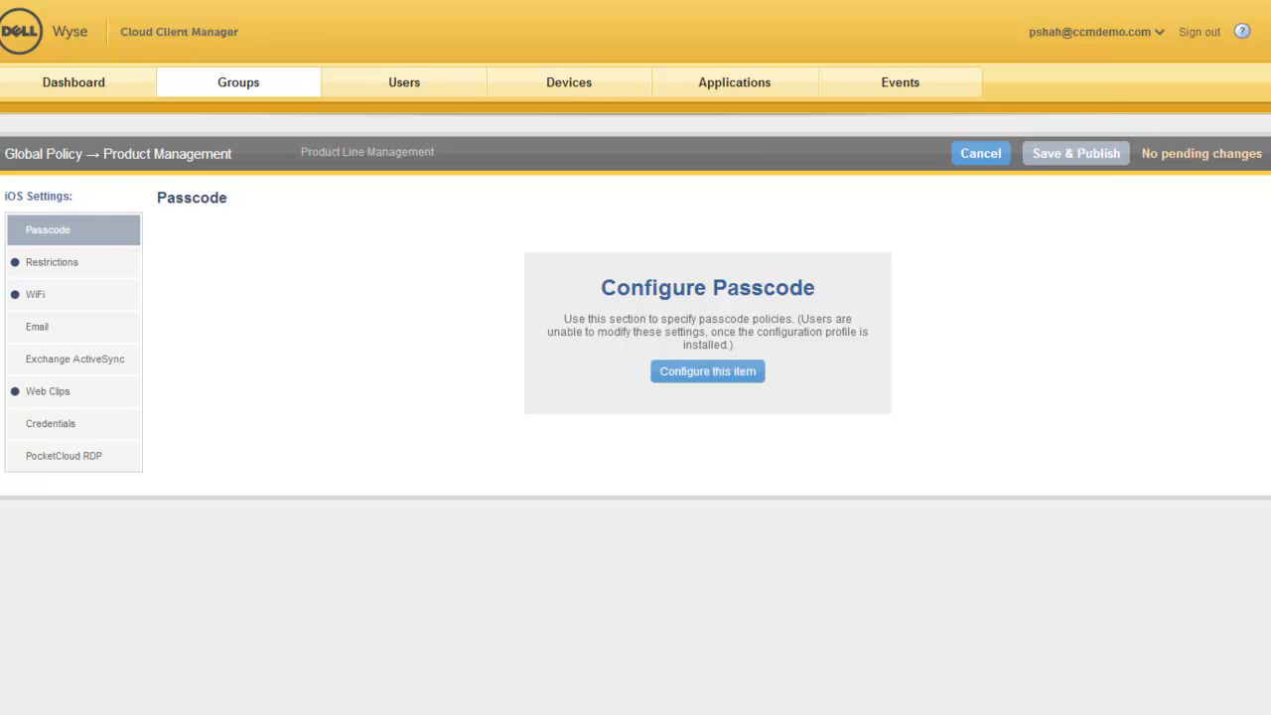
# Step: Switch to the mirrored iPad display to examine its home screen apps, and return to the policy editor
pyautogui.click(266, 714)
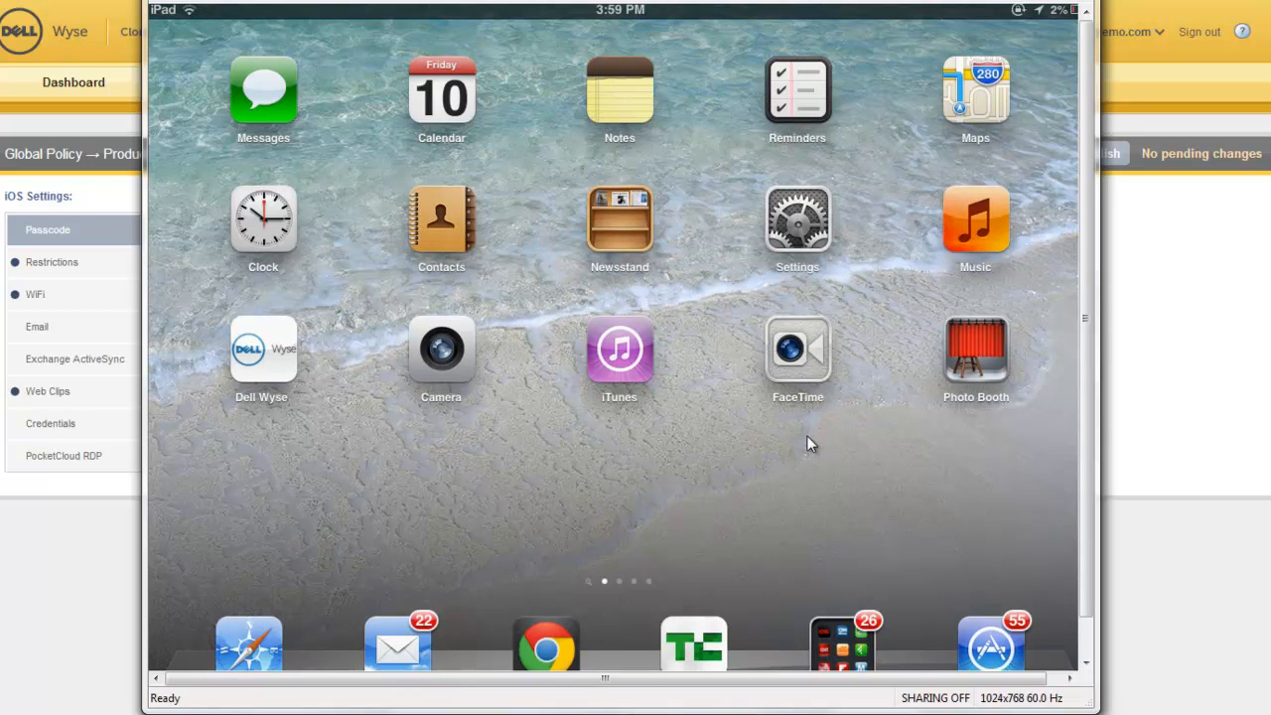
pyautogui.click(12, 547)
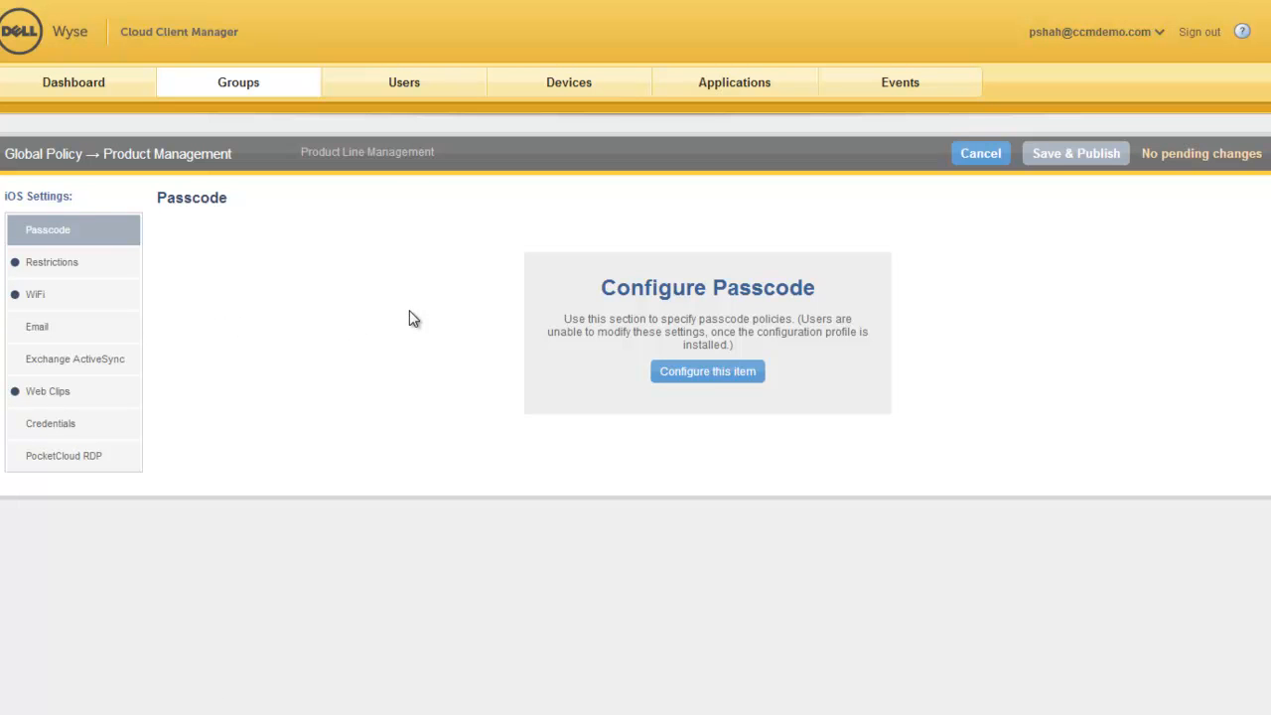
# Step: Configure the passcode policy with simple values allowed and a minimum passcode length of 4
pyautogui.click(707, 377)
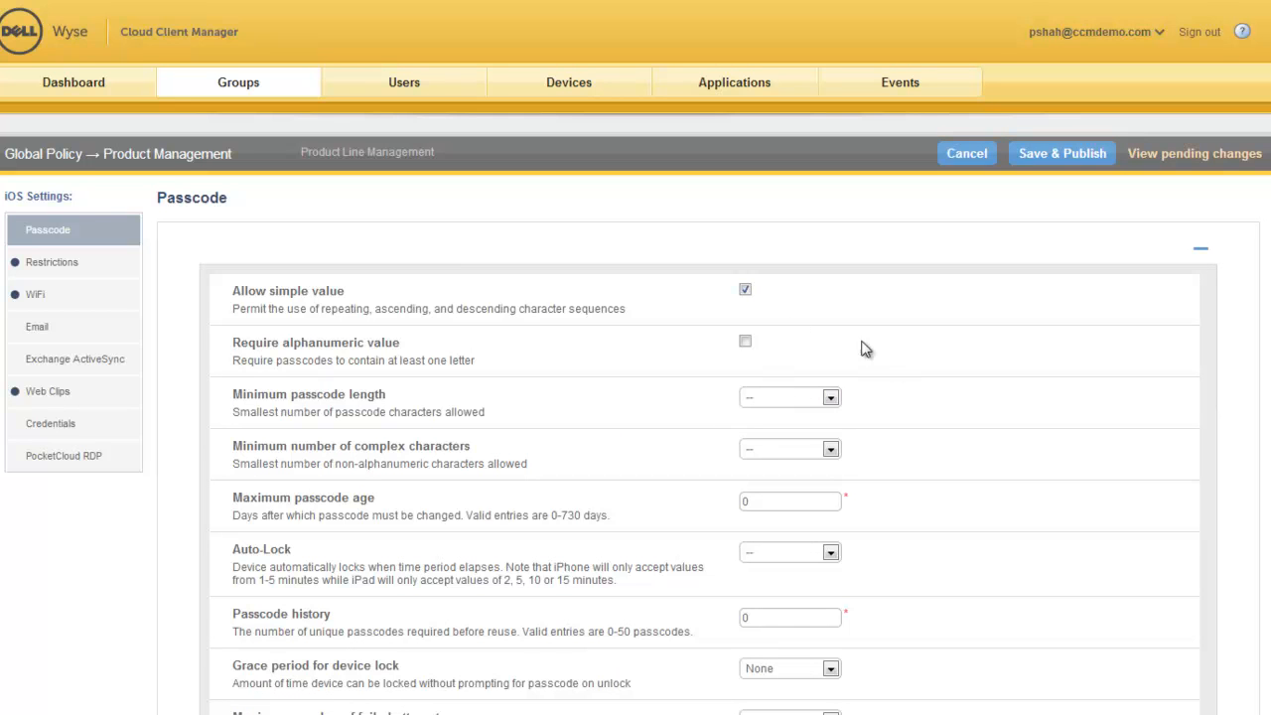
pyautogui.click(745, 290)
pyautogui.scroll(-4, 782, 355)
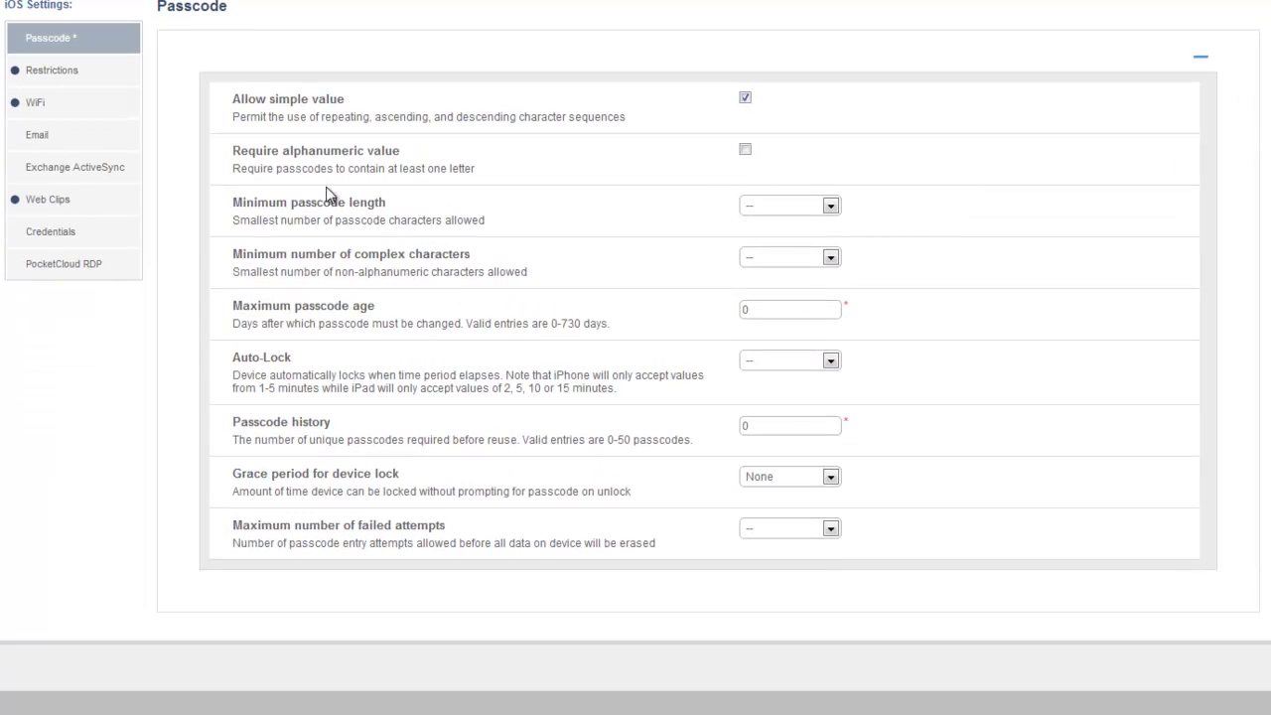
pyautogui.click(831, 206)
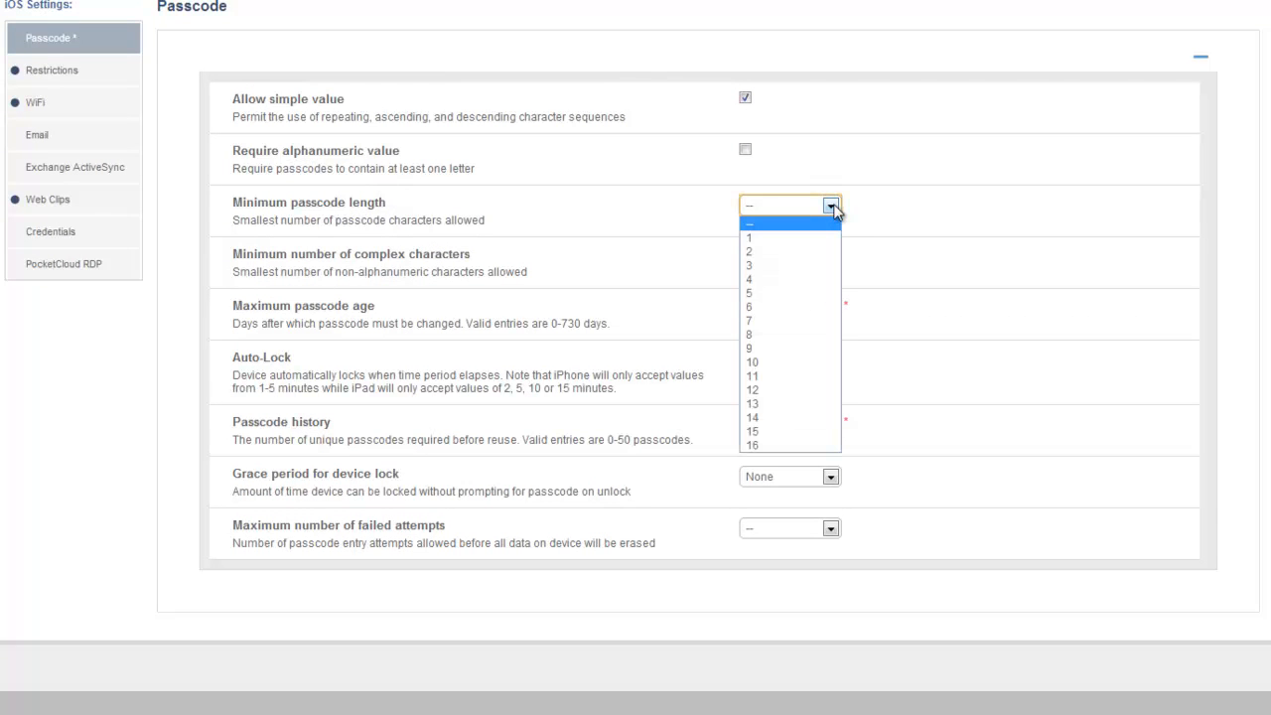
pyautogui.click(779, 279)
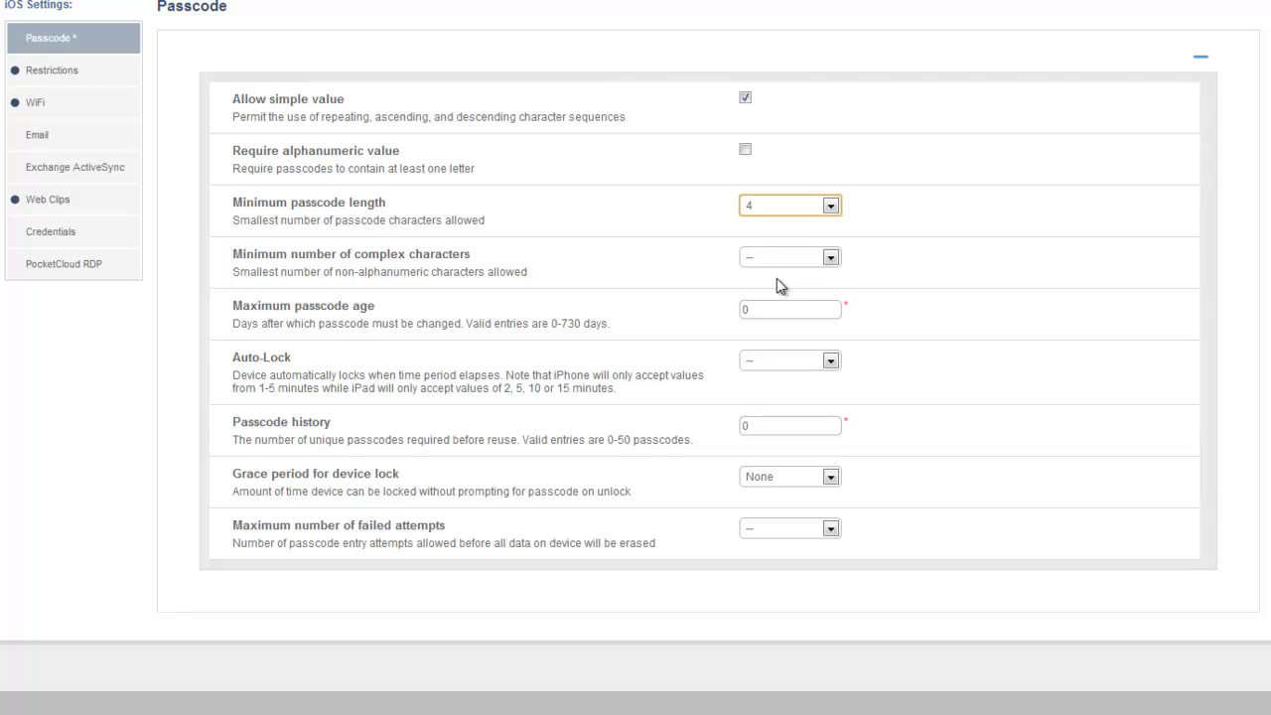
pyautogui.click(985, 243)
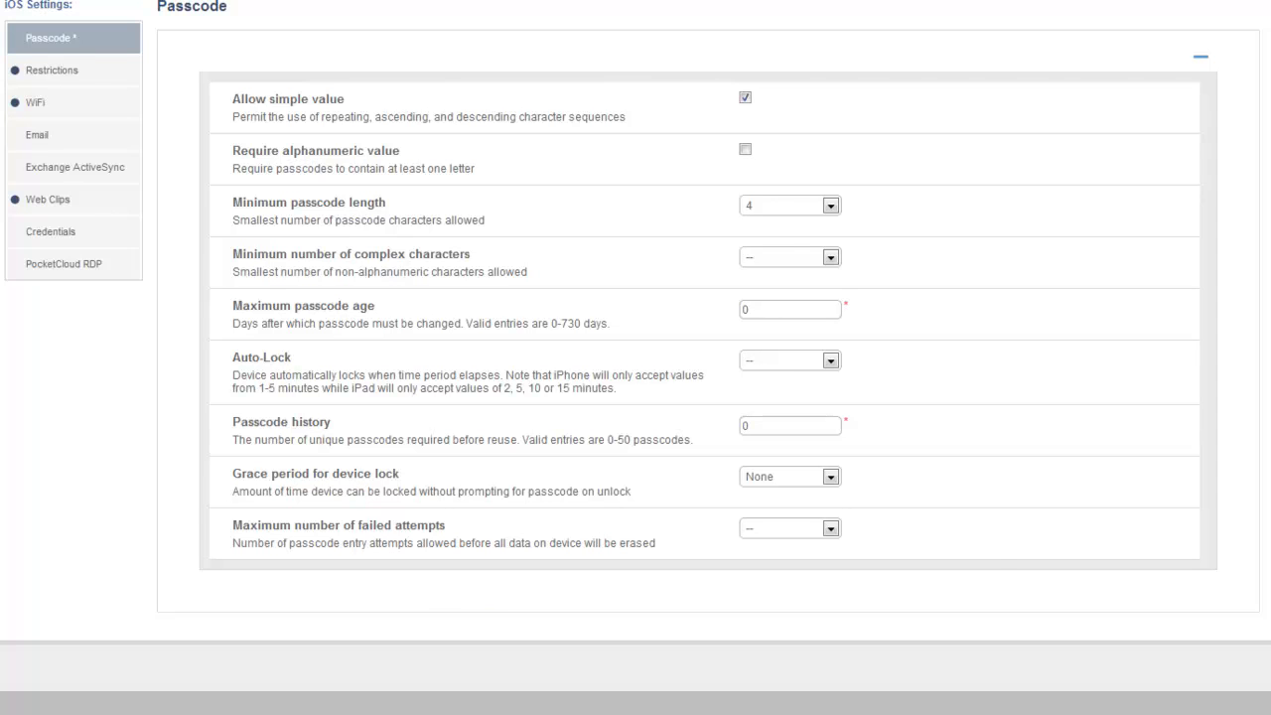
pyautogui.scroll(3, 383, 387)
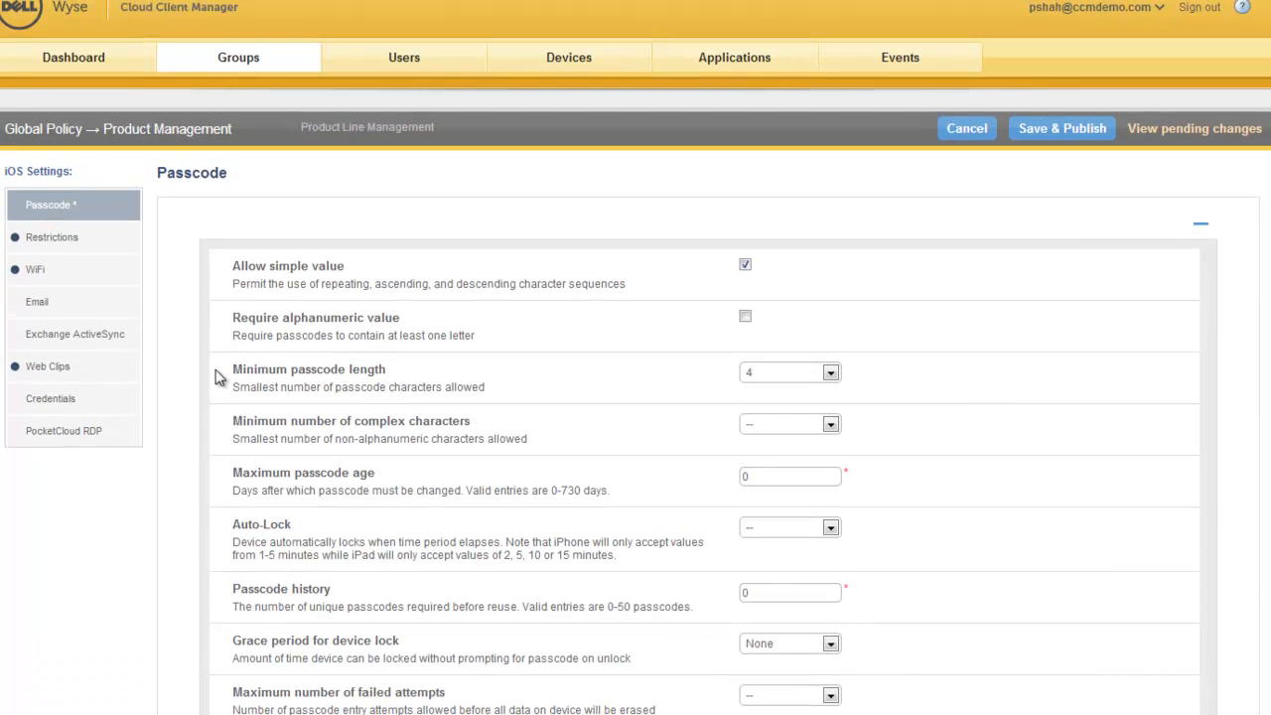
# Step: In the iOS restrictions, disallow iCloud backup and the use of the iTunes store and Safari
pyautogui.click(39, 238)
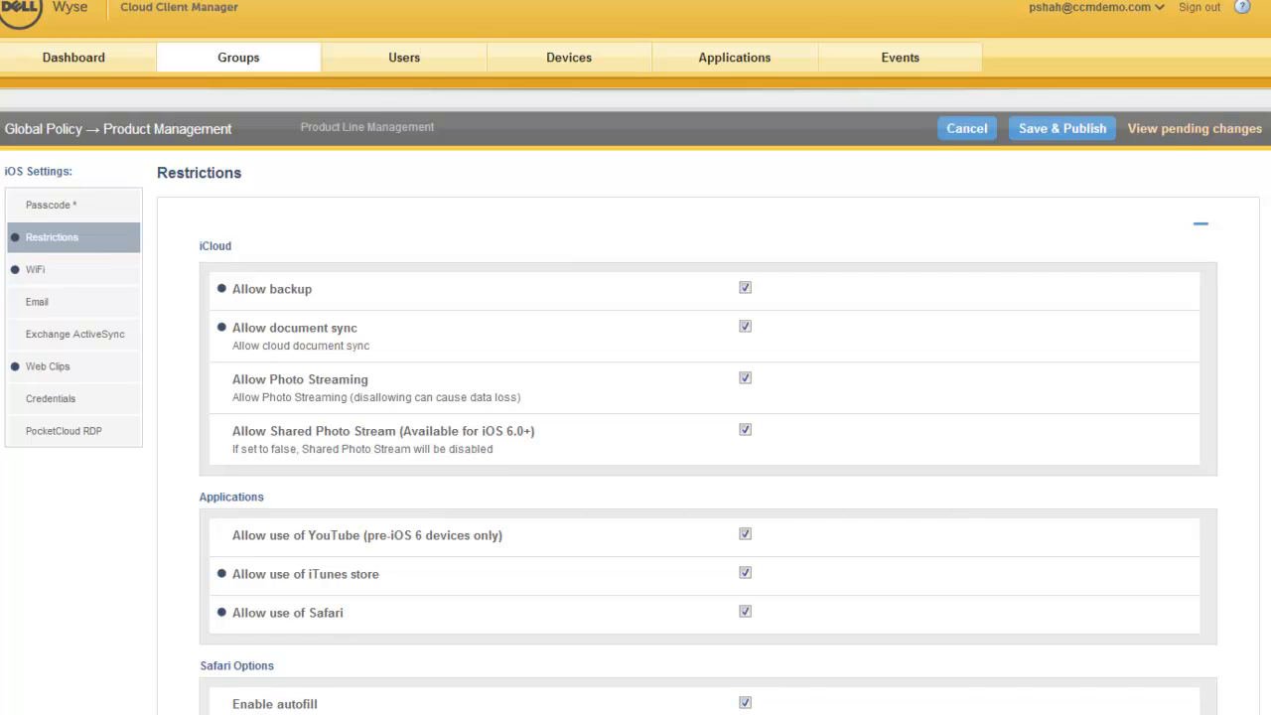
pyautogui.scroll(-4, 635, 357)
pyautogui.scroll(-2, 708, 358)
pyautogui.scroll(4, 708, 358)
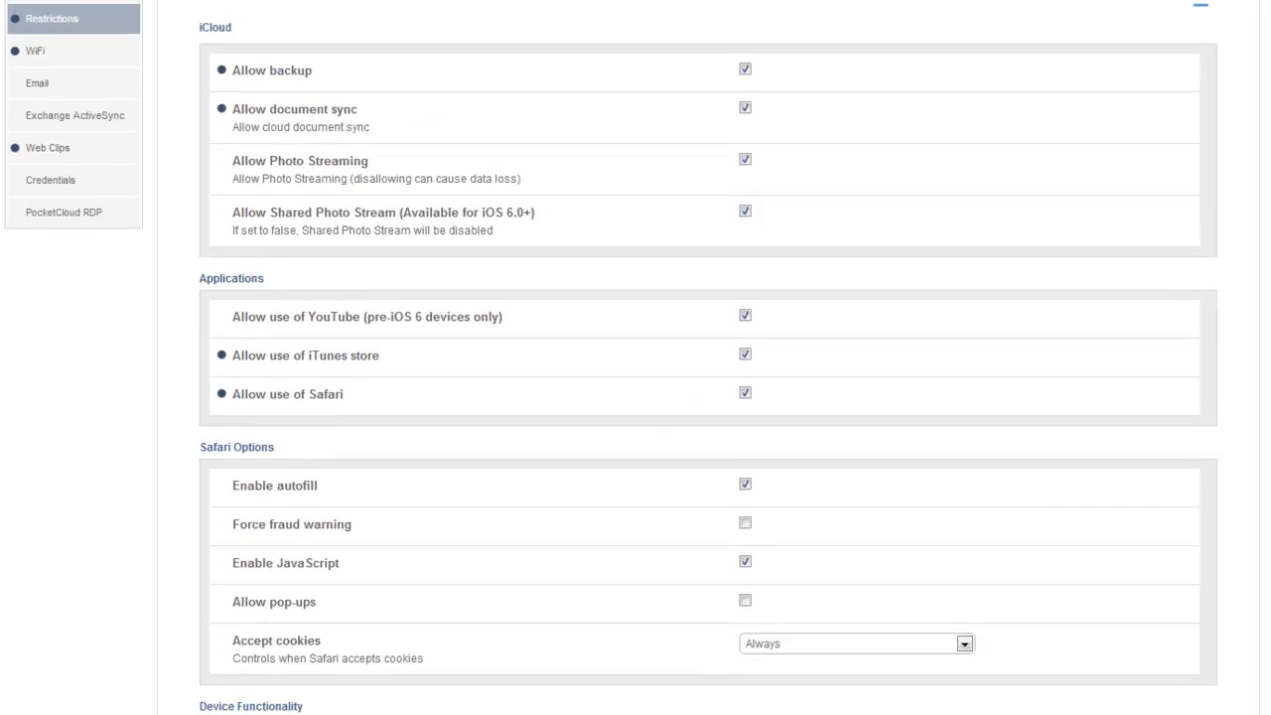
pyautogui.scroll(1, 556, 264)
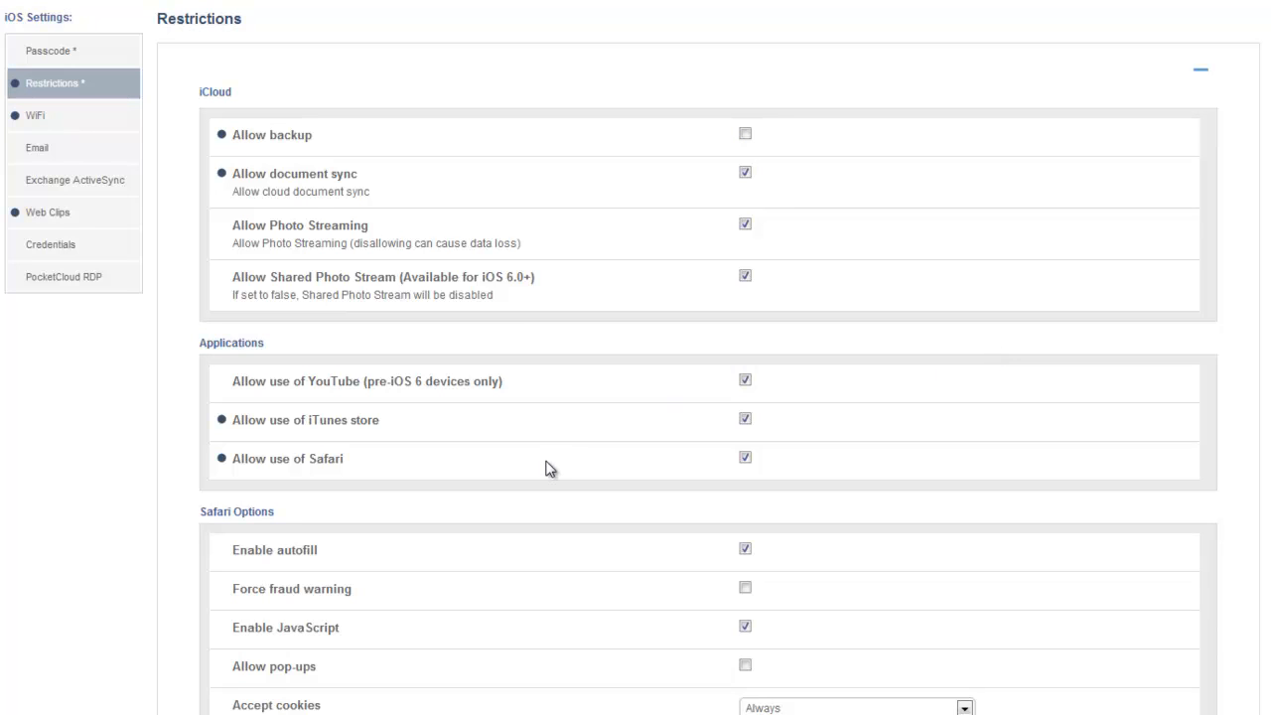
pyautogui.click(749, 419)
pyautogui.click(746, 459)
# Step: Disallow use of the camera and set the allowed TV Shows rating to TV-PG in the restrictions
pyautogui.scroll(-4, 748, 464)
pyautogui.scroll(-2, 745, 437)
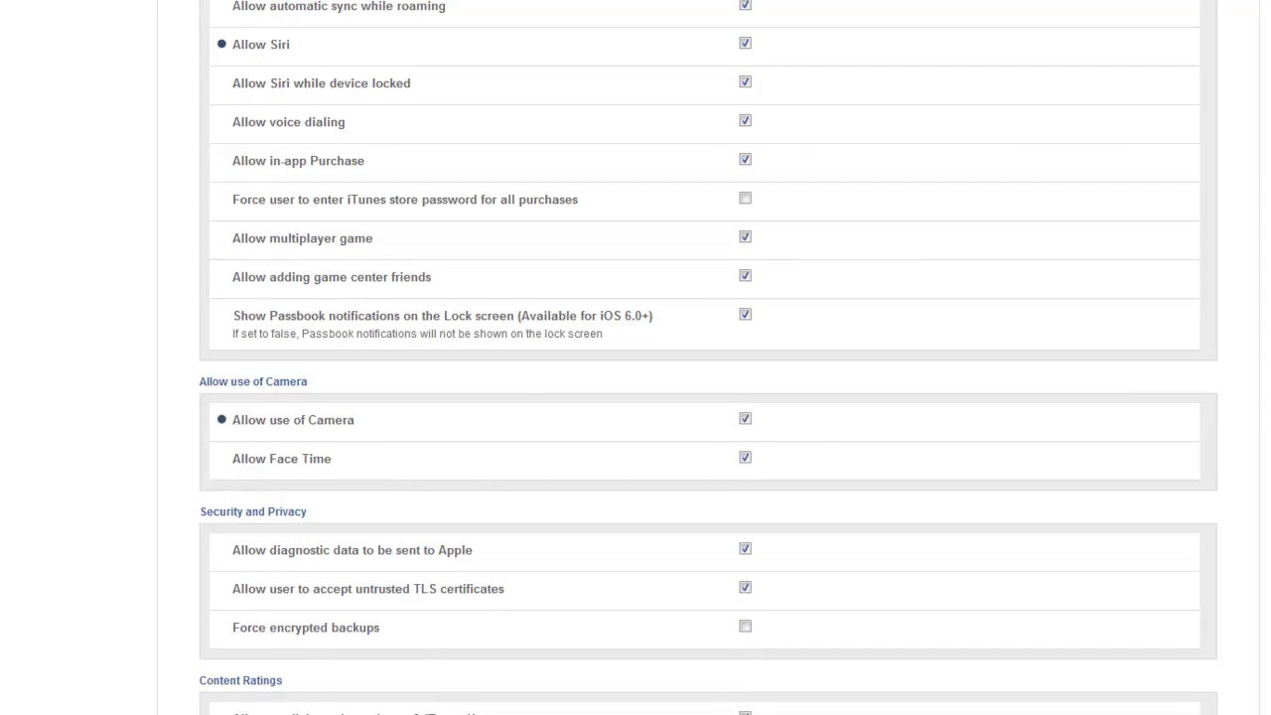
pyautogui.click(746, 420)
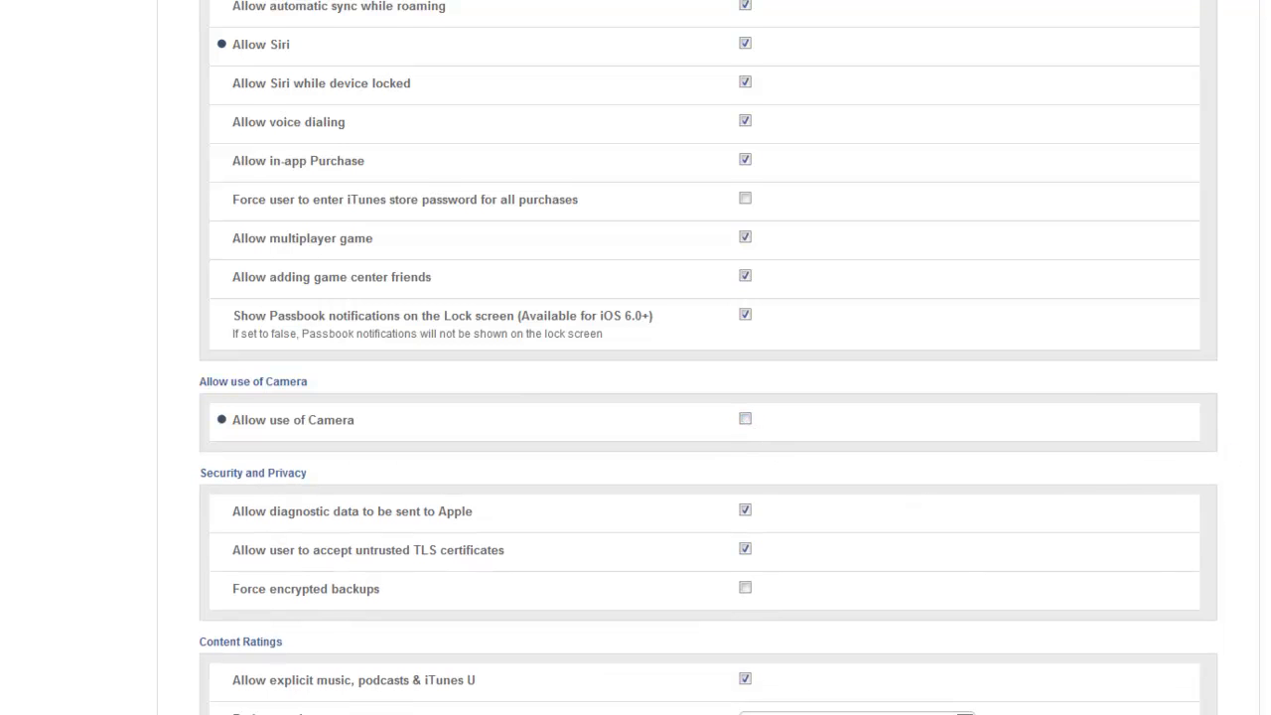
pyautogui.scroll(-2, 708, 357)
pyautogui.scroll(-1, 708, 358)
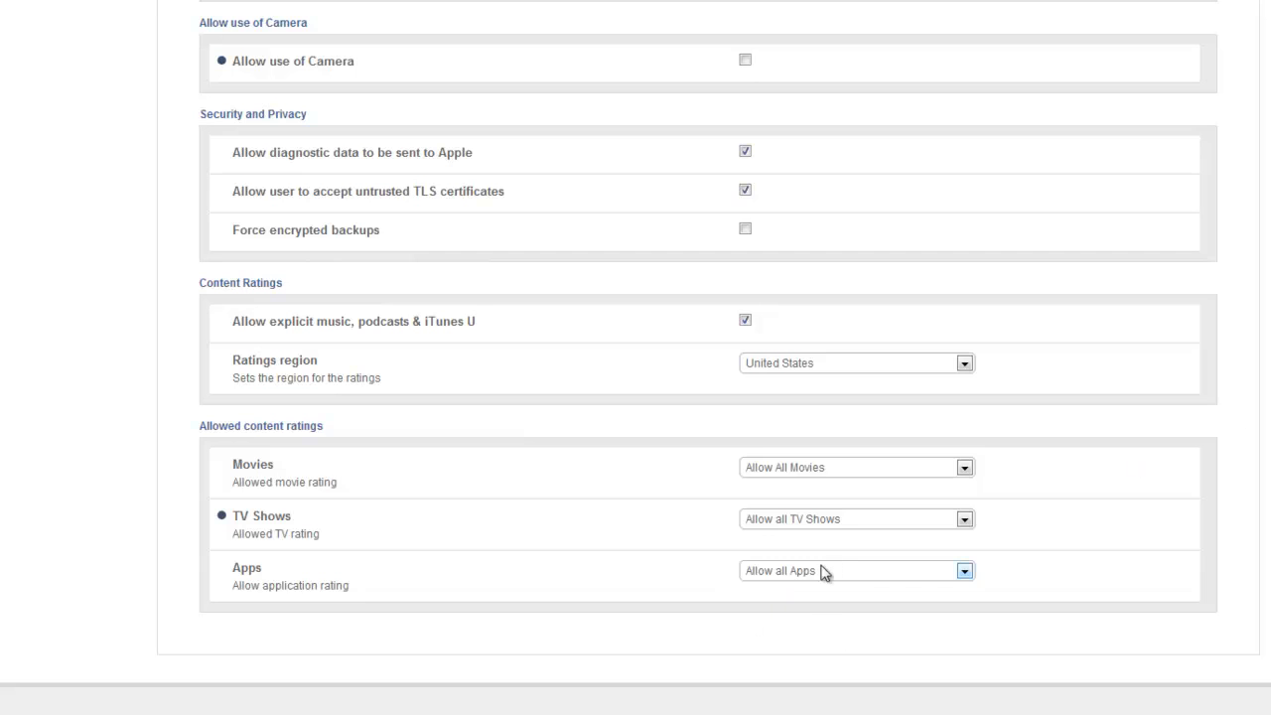
pyautogui.click(836, 523)
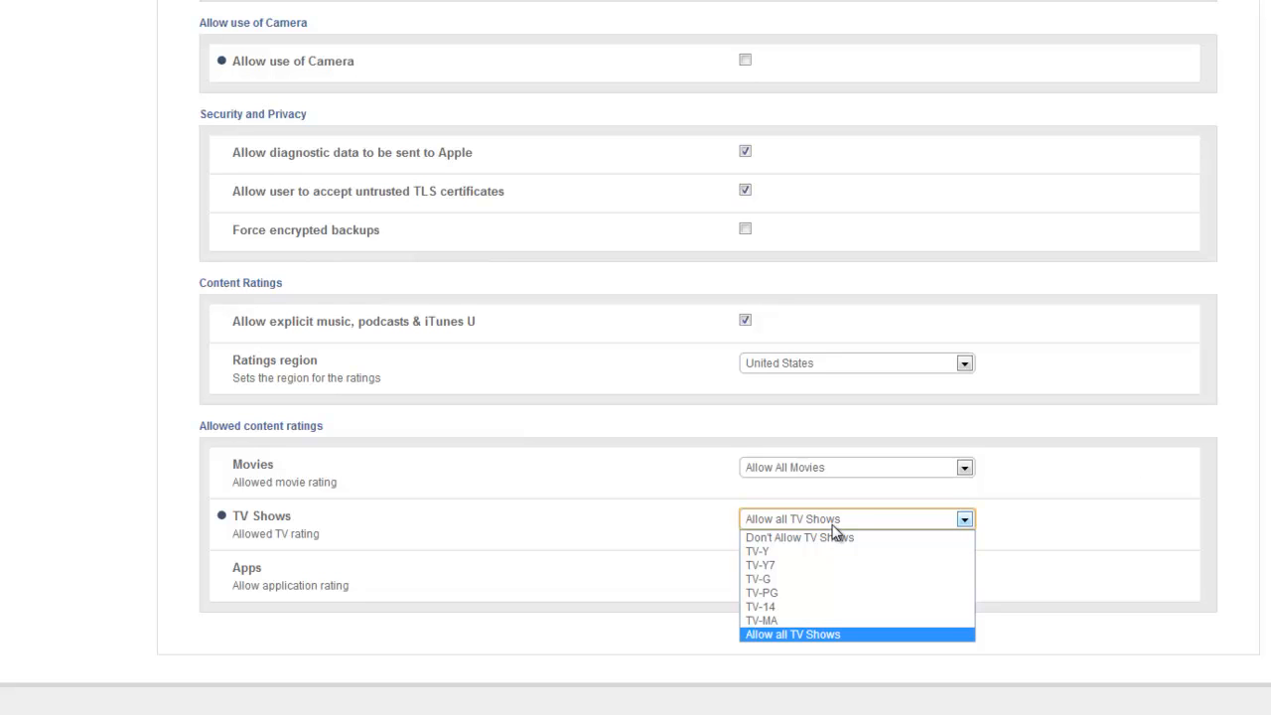
pyautogui.click(811, 594)
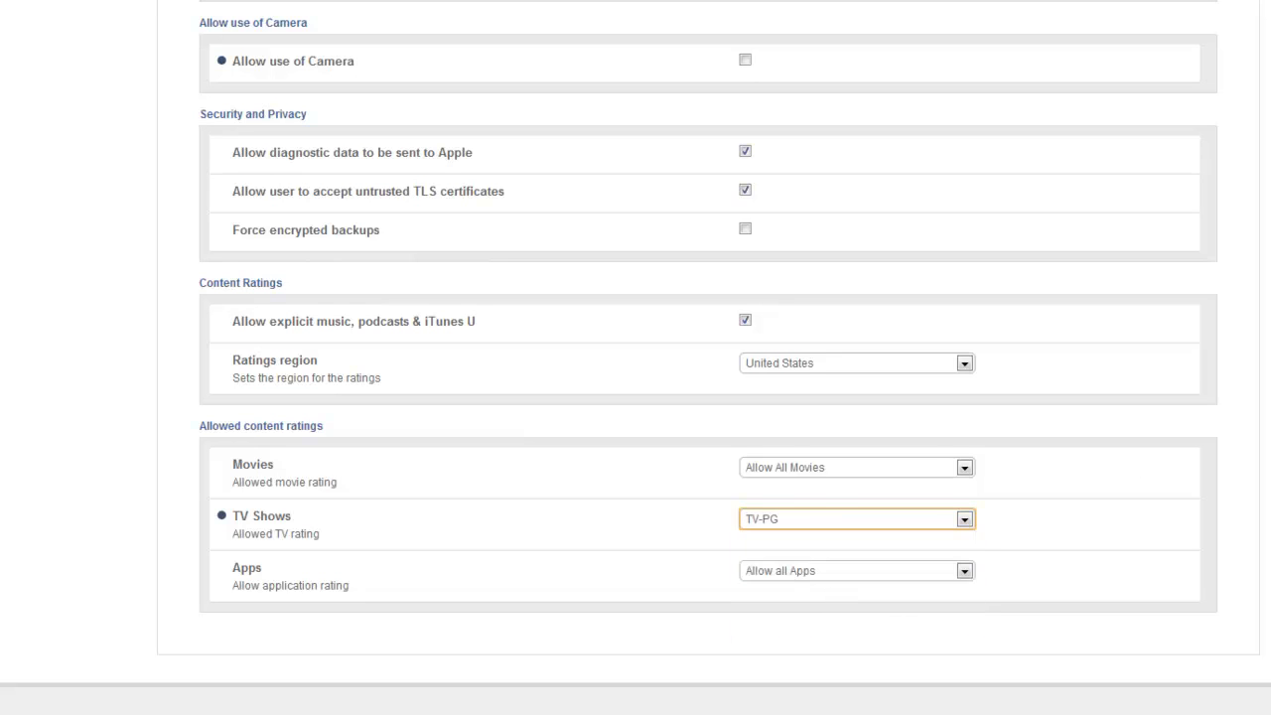
# Step: Review the WiFi settings, including the available proxy and security type options
pyautogui.scroll(8, 636, 358)
pyautogui.scroll(4, 635, 358)
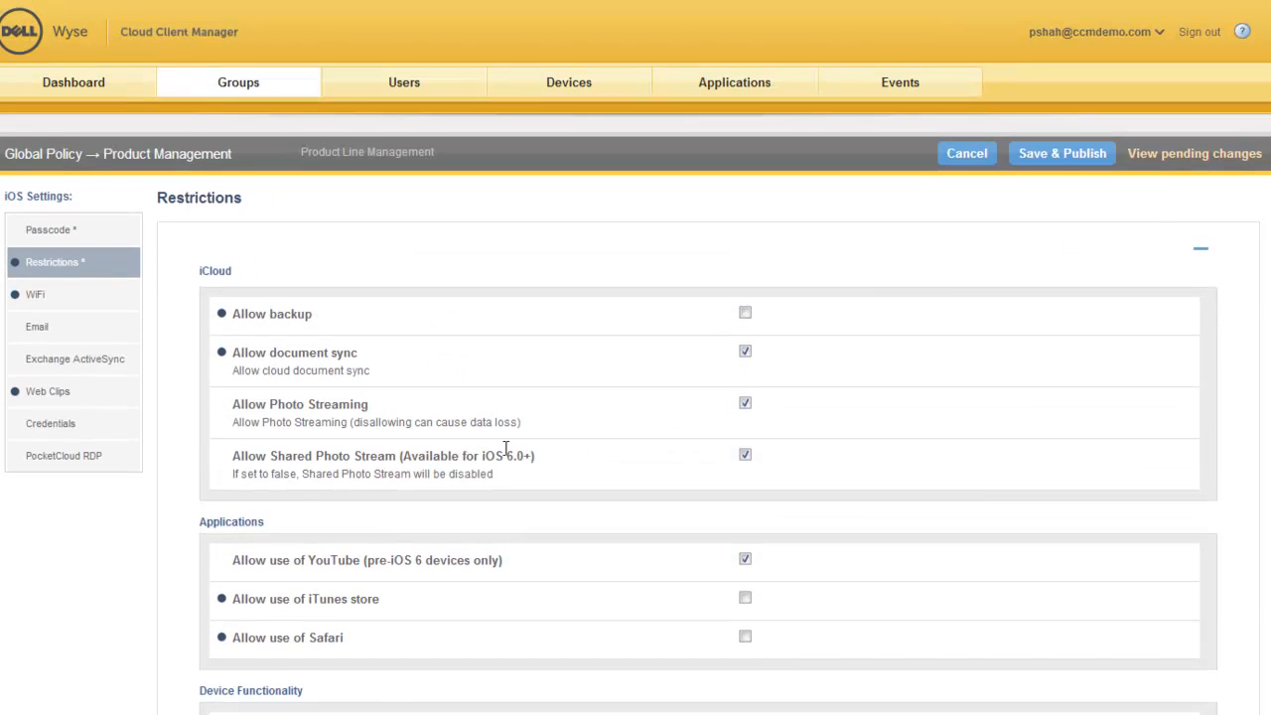
pyautogui.click(61, 297)
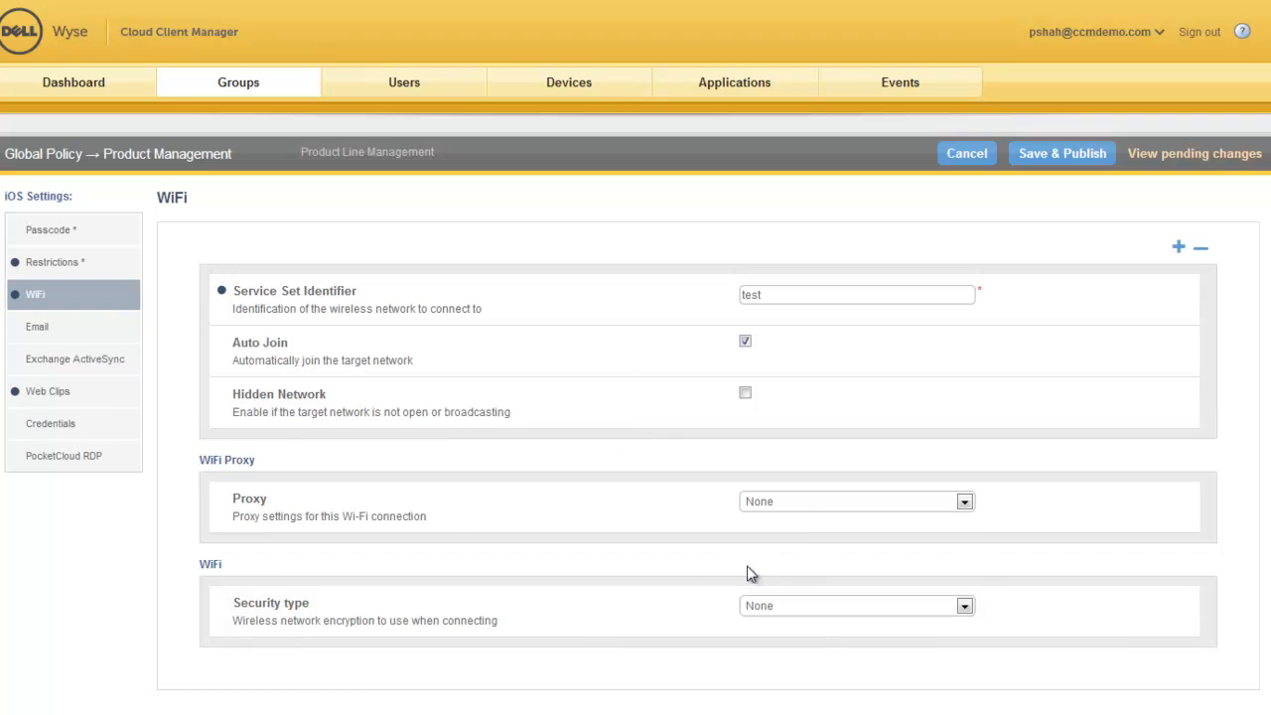
pyautogui.click(810, 511)
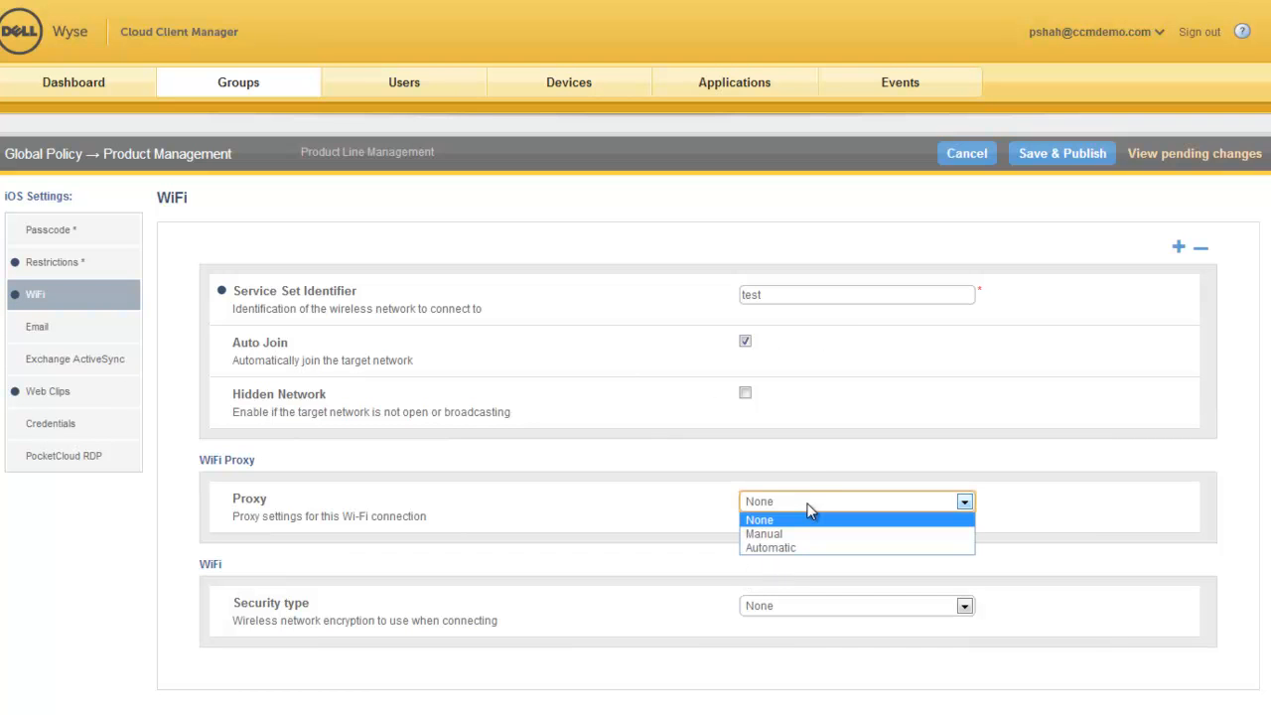
pyautogui.click(808, 475)
pyautogui.click(816, 607)
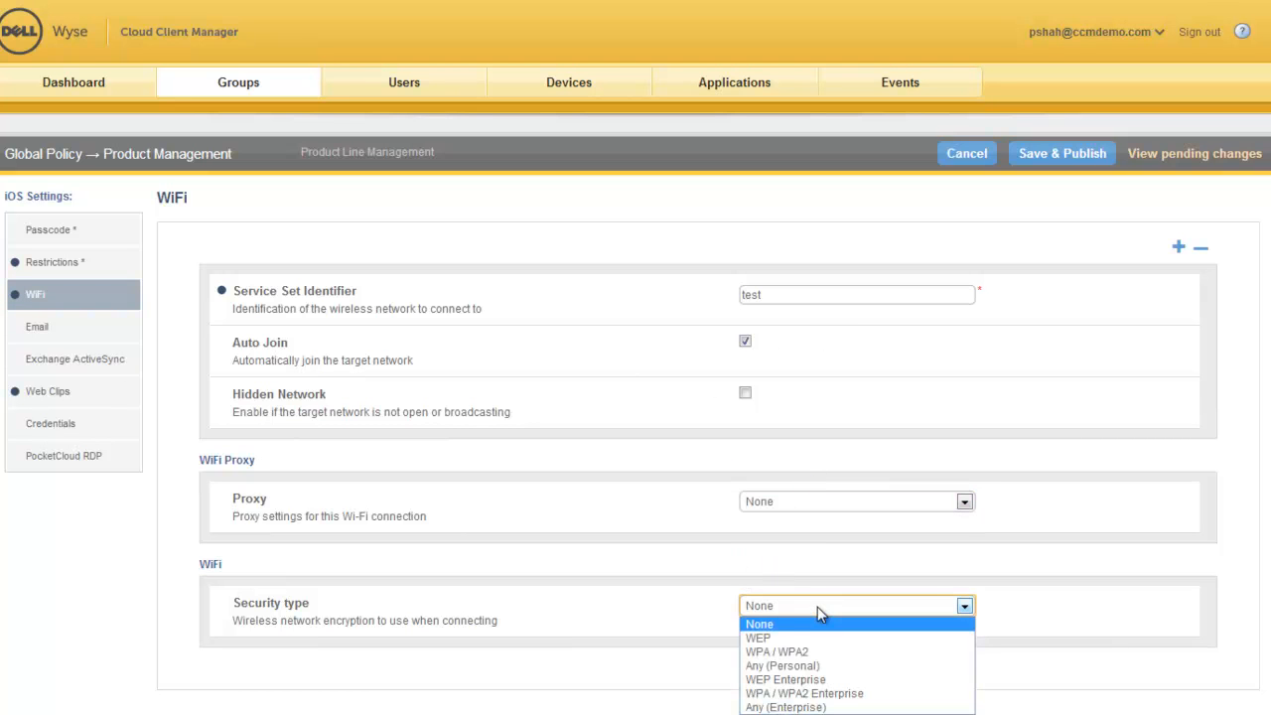
pyautogui.click(486, 543)
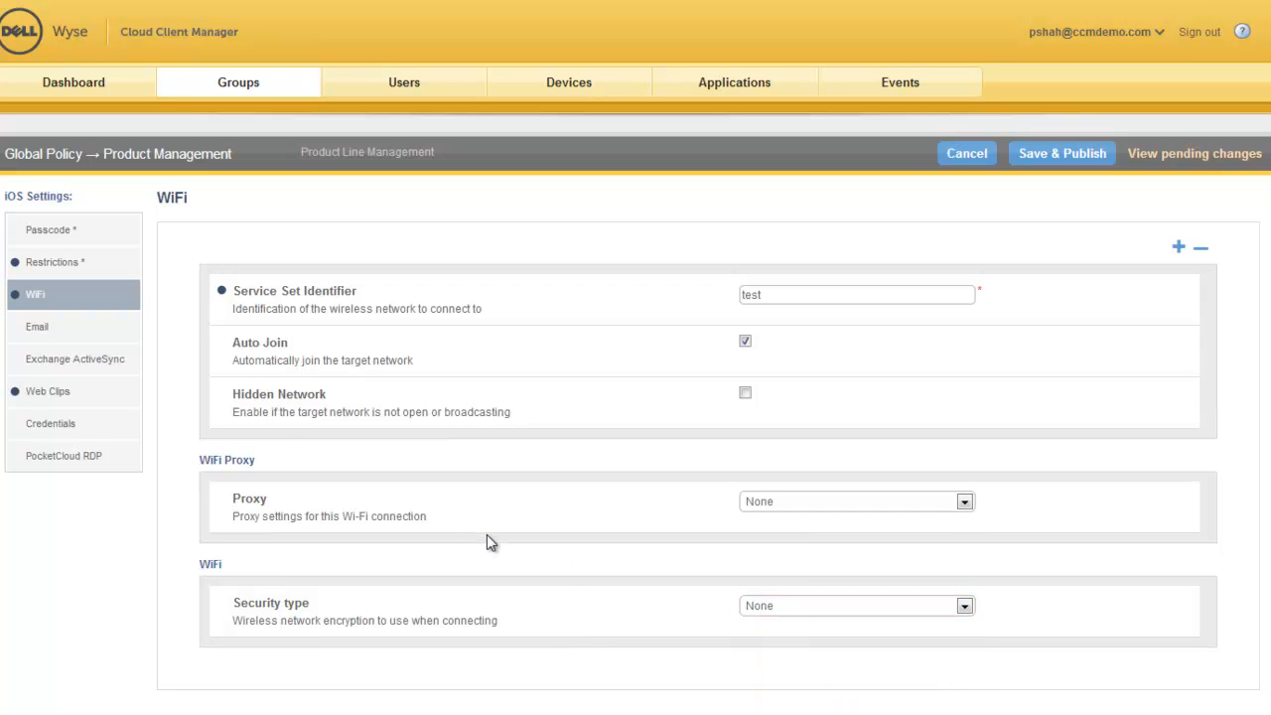
# Step: Check the Dell Wyse web clip settings, and save and publish the Product Management iOS policy changes
pyautogui.click(59, 396)
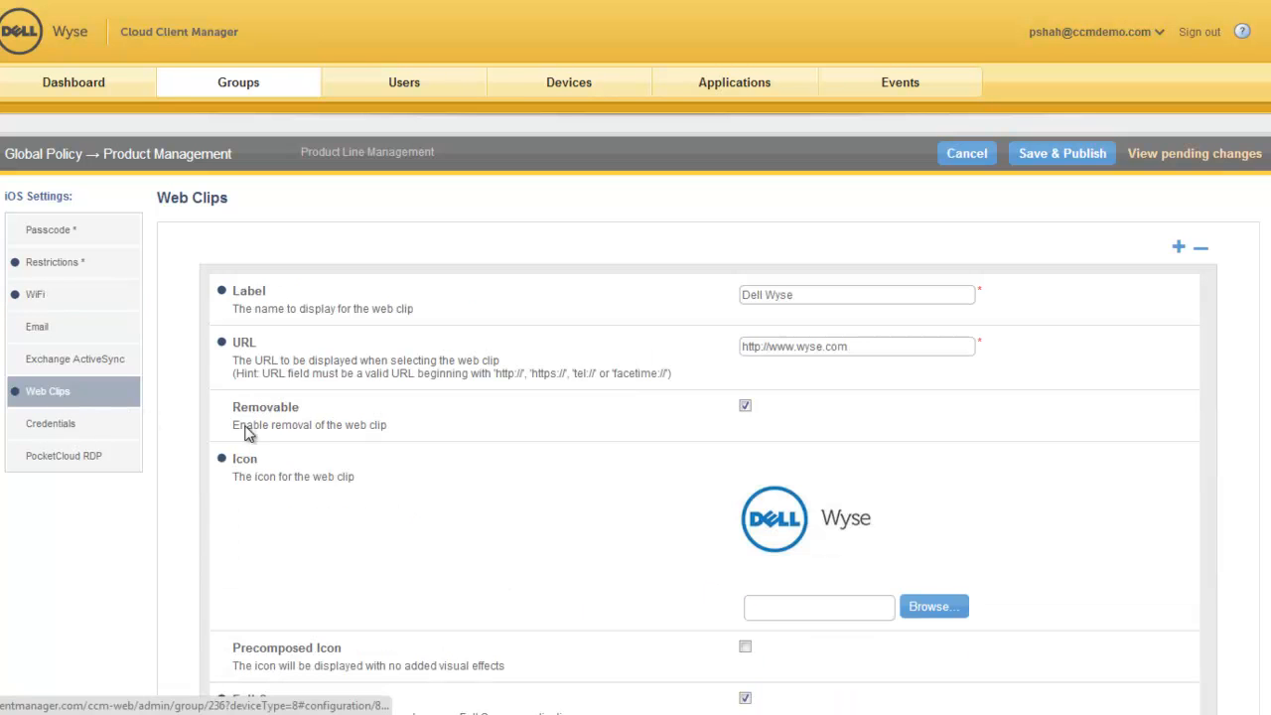
pyautogui.scroll(-2, 636, 397)
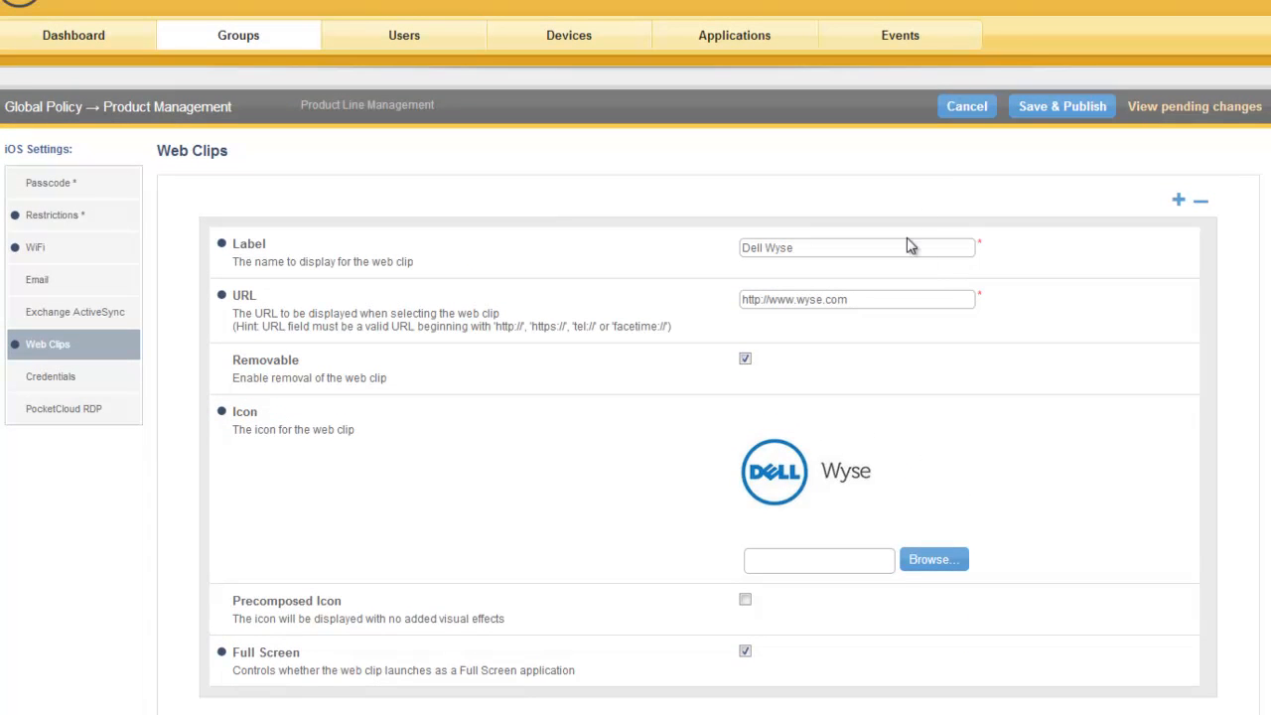
pyautogui.click(1090, 109)
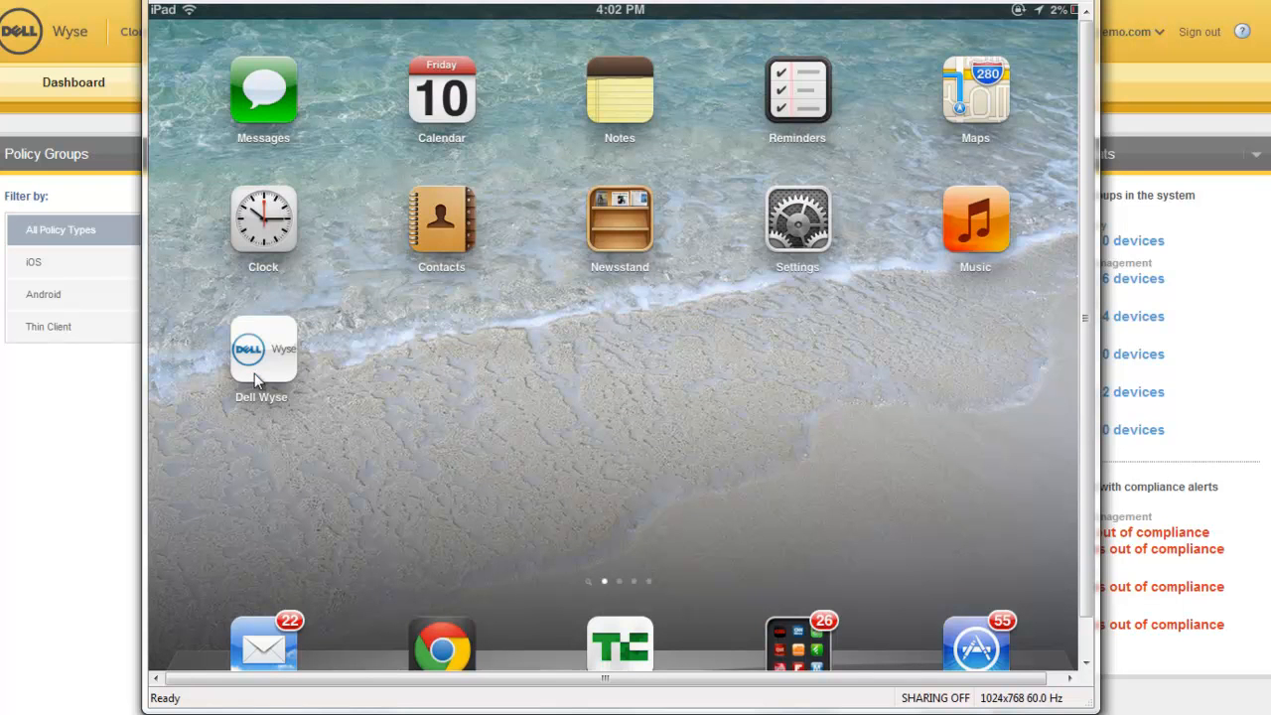
# Step: Check the Dell Wyse web clip on the mirrored iPad, and return to the list of policy groups
pyautogui.click(261, 405)
pyautogui.click(14, 506)
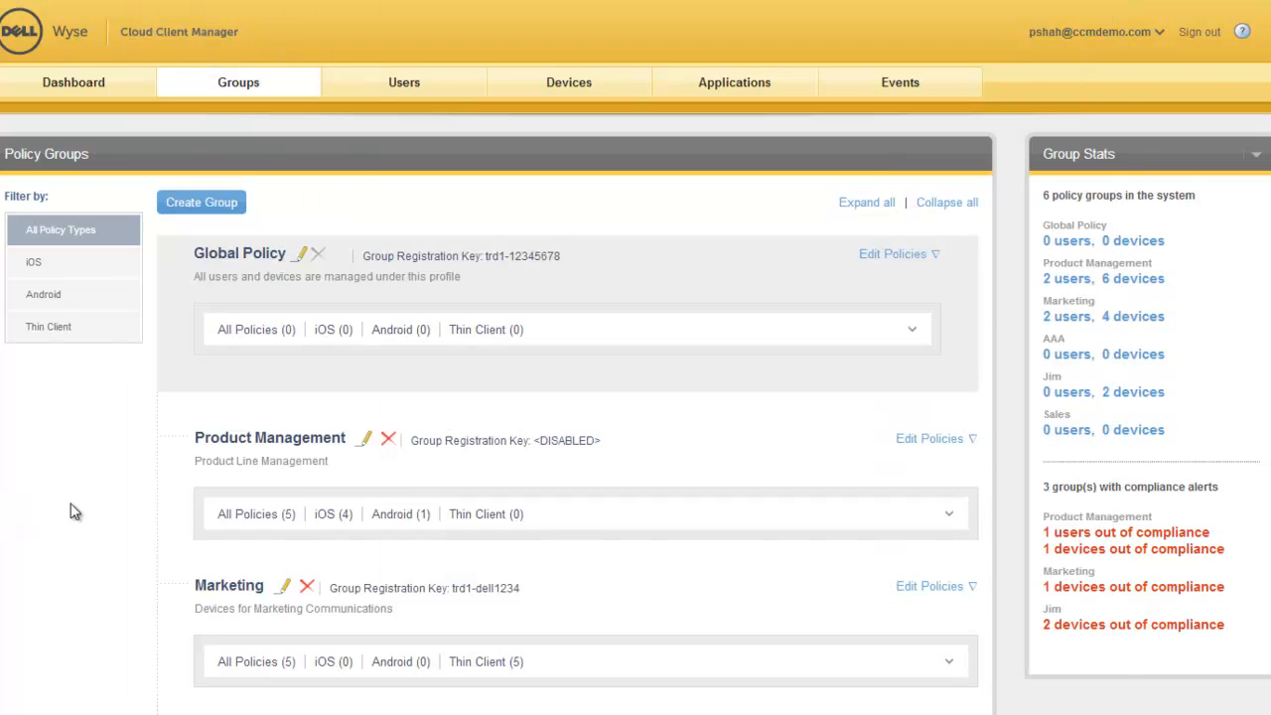
pyautogui.scroll(-1, 340, 566)
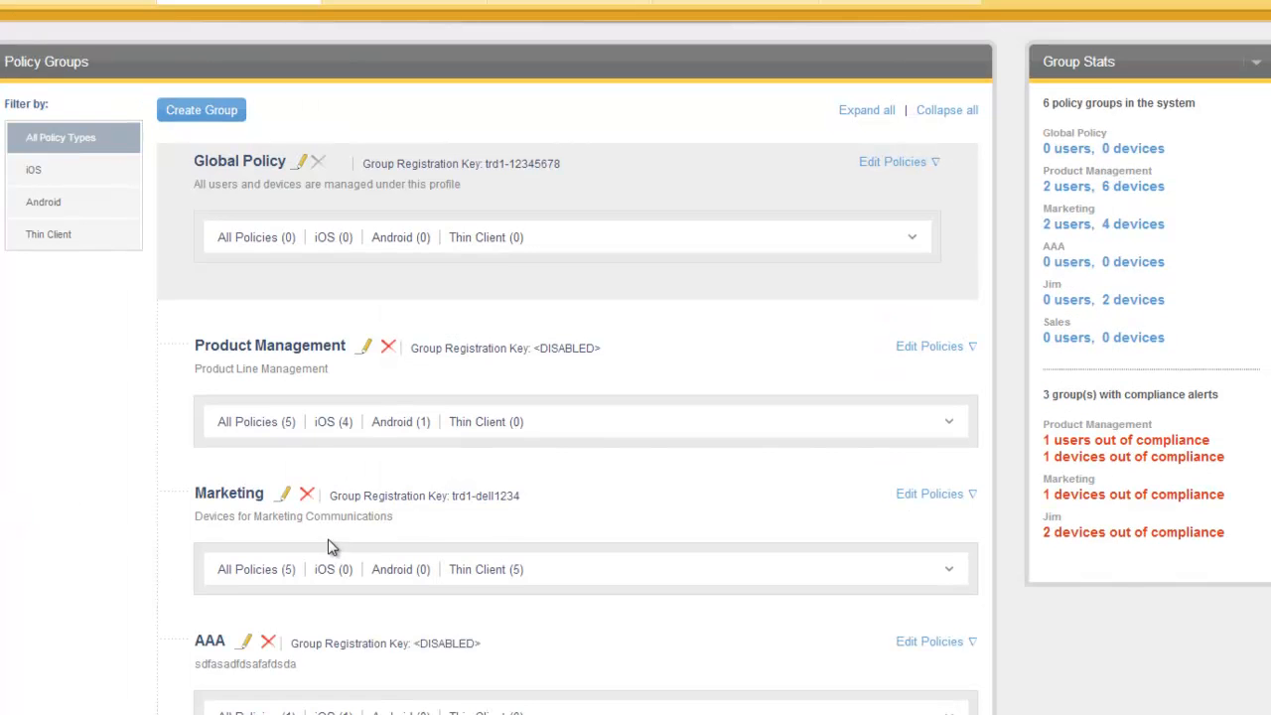
# Step: Review the Product Management group's iOS policy summary, expanding the details of its restrictions and web clips
pyautogui.click(333, 425)
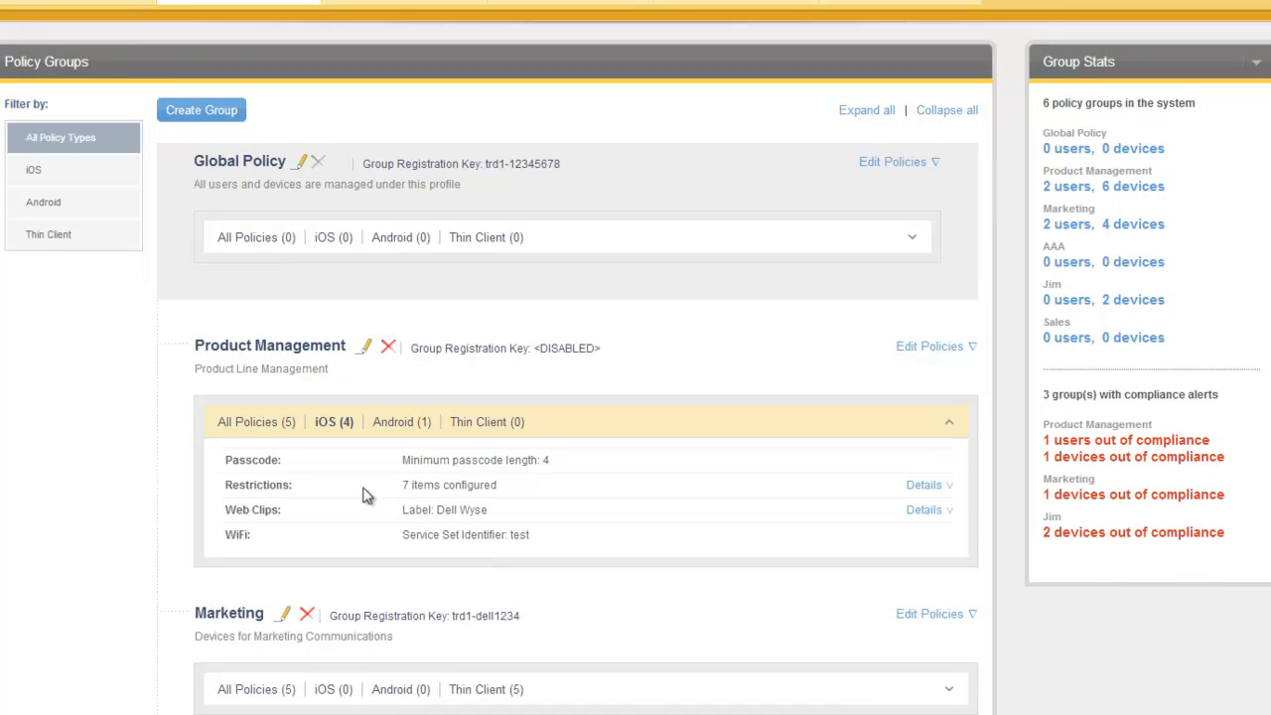
pyautogui.click(926, 486)
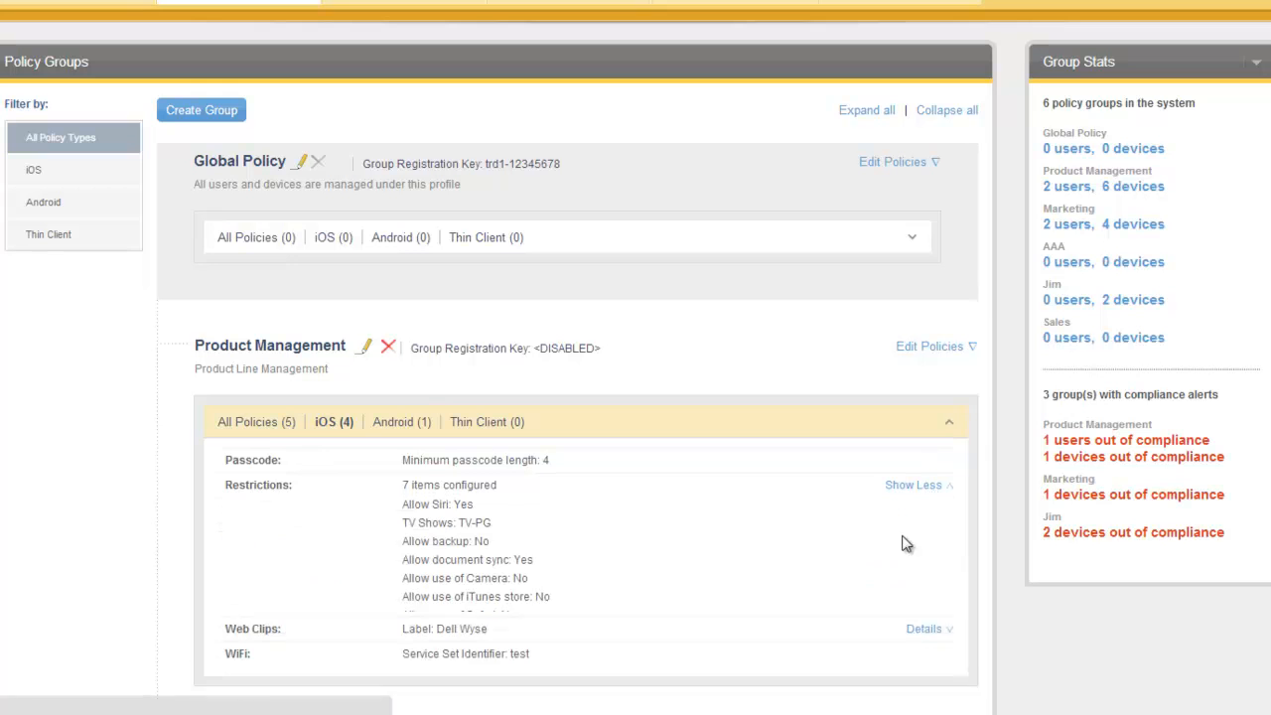
pyautogui.click(929, 643)
pyautogui.scroll(-3, 582, 497)
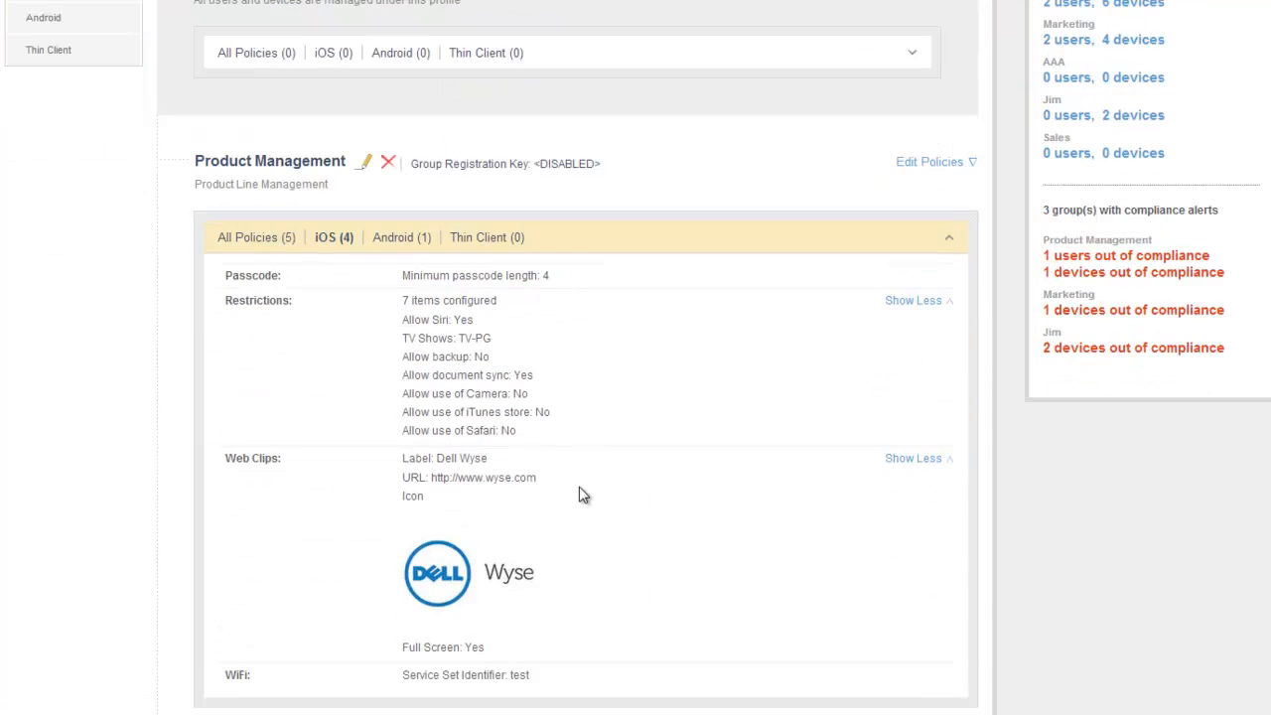
pyautogui.scroll(4, 684, 520)
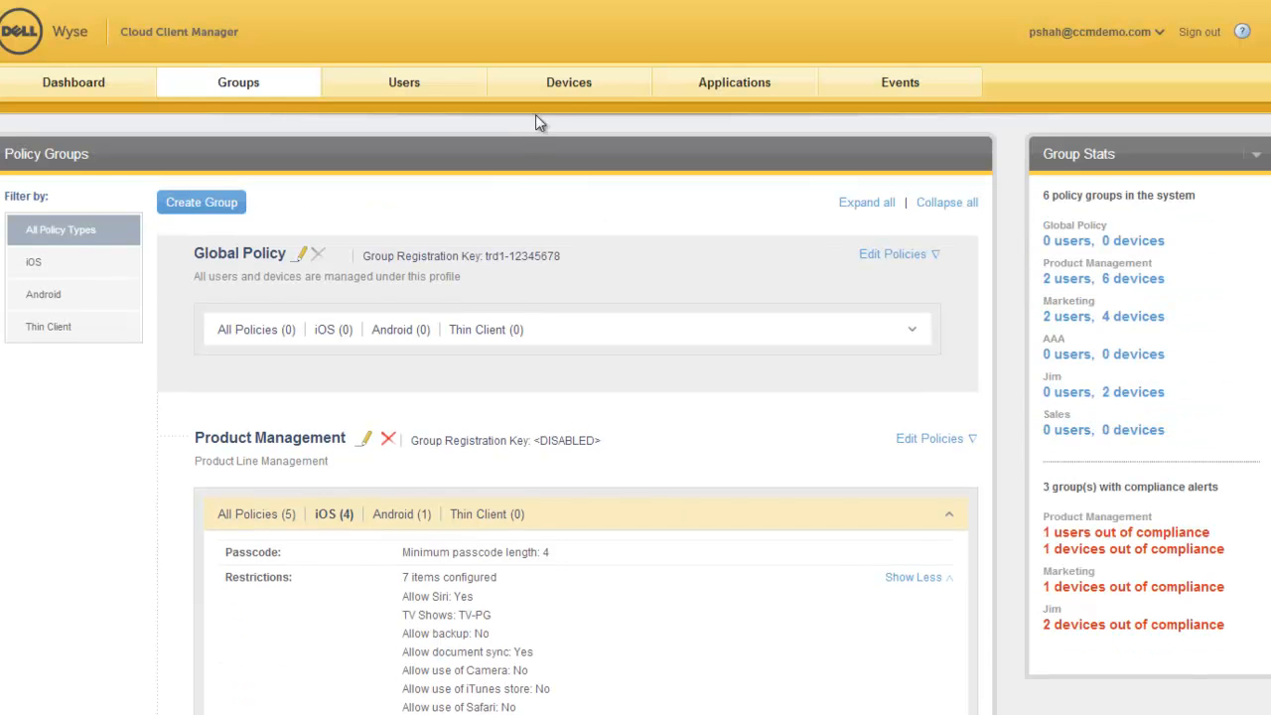
# Step: Open the details of the most recently checked-in iPad in the device list and review its alerts and current policy summary
pyautogui.click(566, 89)
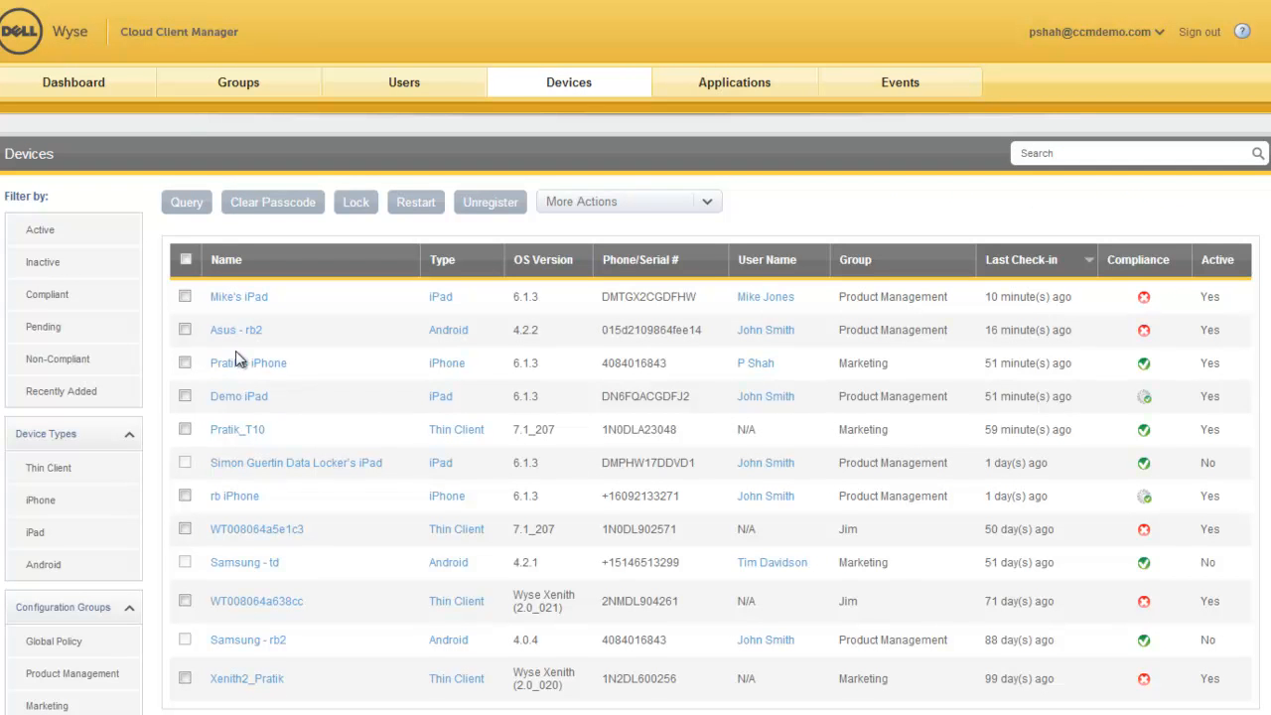
pyautogui.click(234, 300)
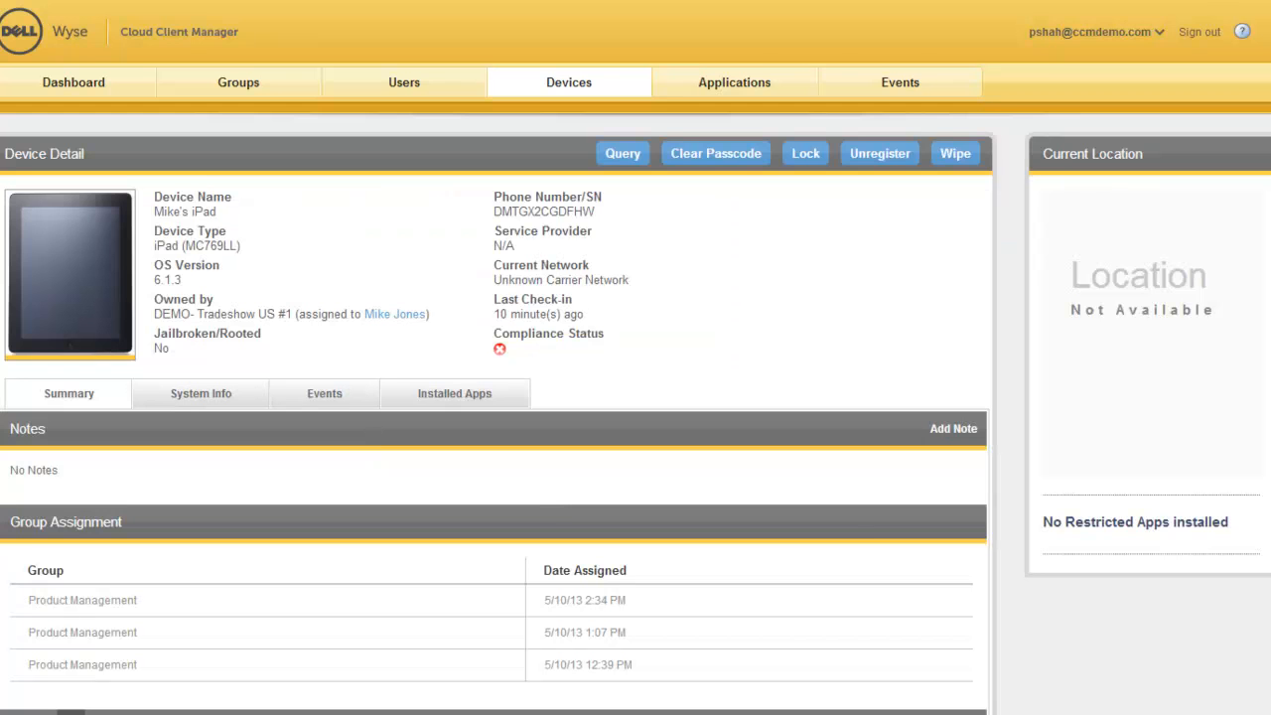
pyautogui.scroll(-7, 636, 358)
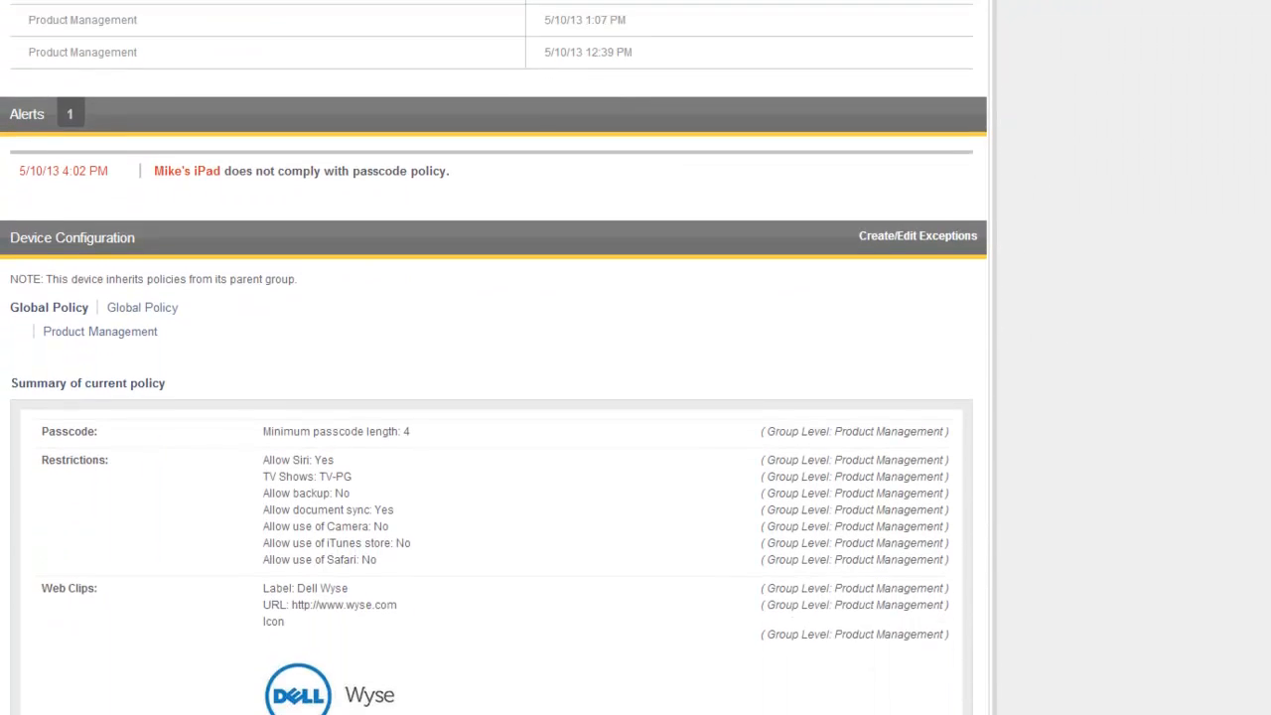
pyautogui.scroll(-2, 1111, 510)
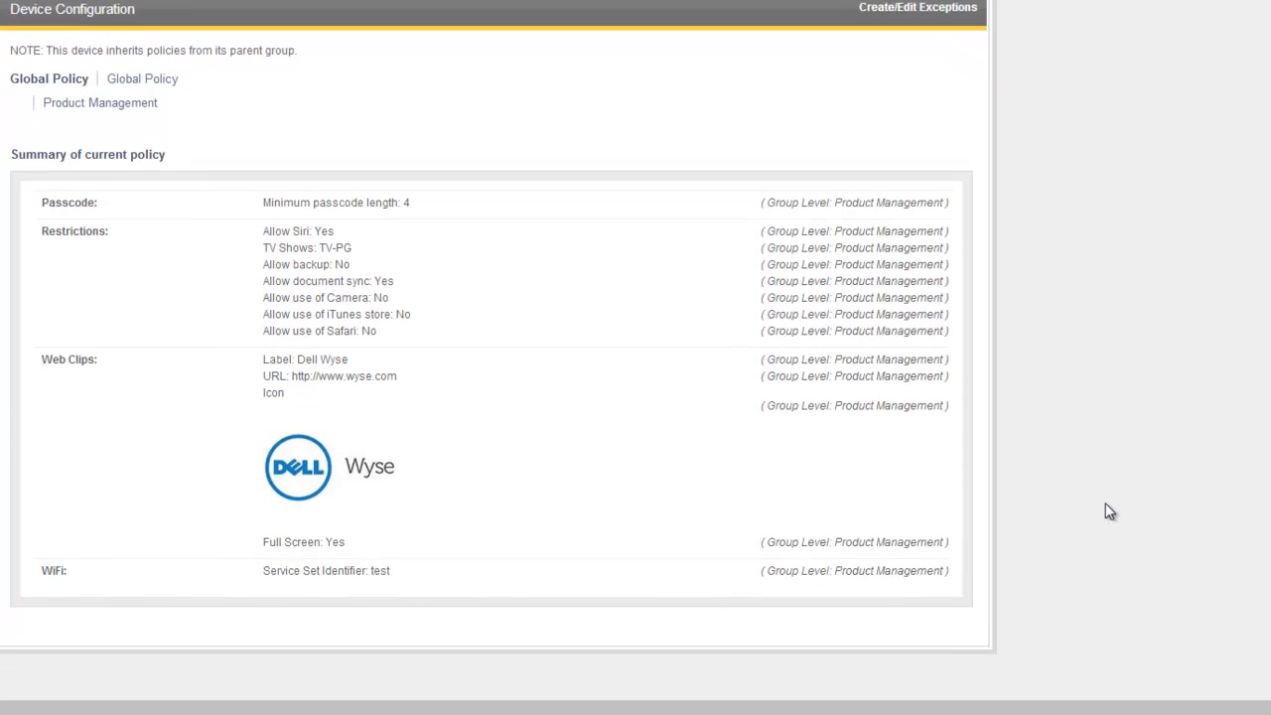